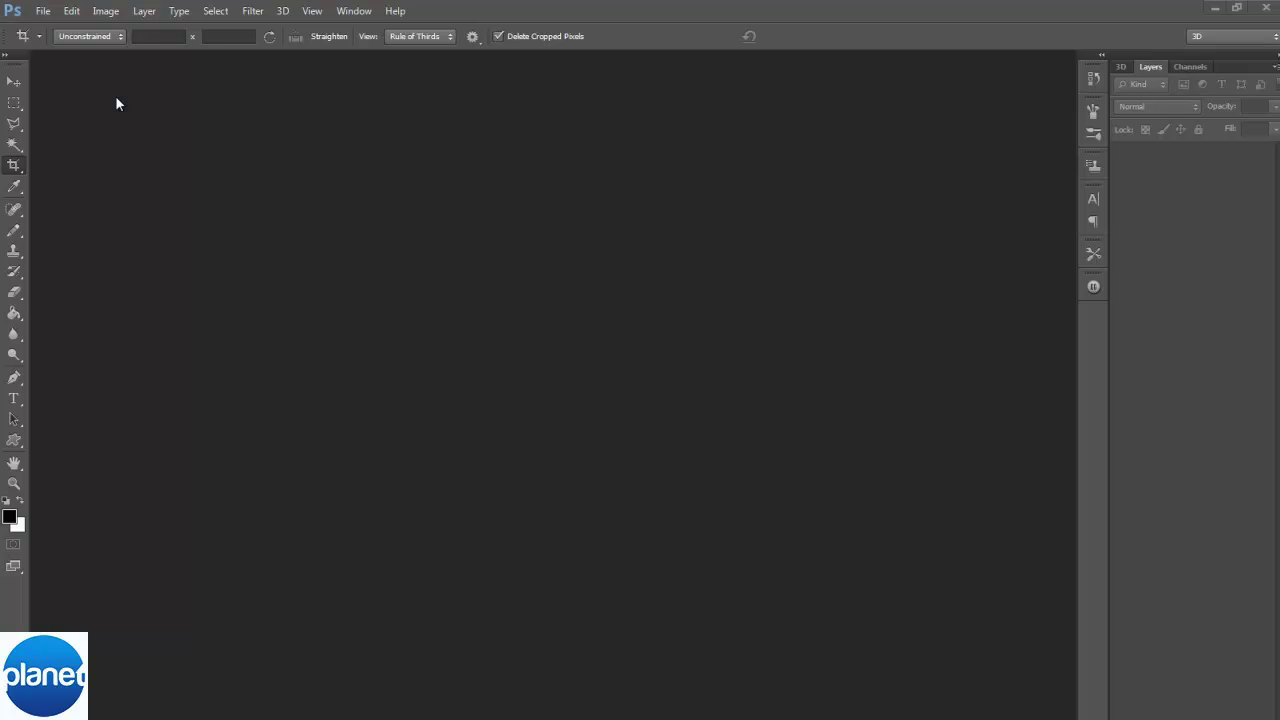
# Create a new blank white document 800 pixels wide and 500 pixels high
pyautogui.click(14, 82)
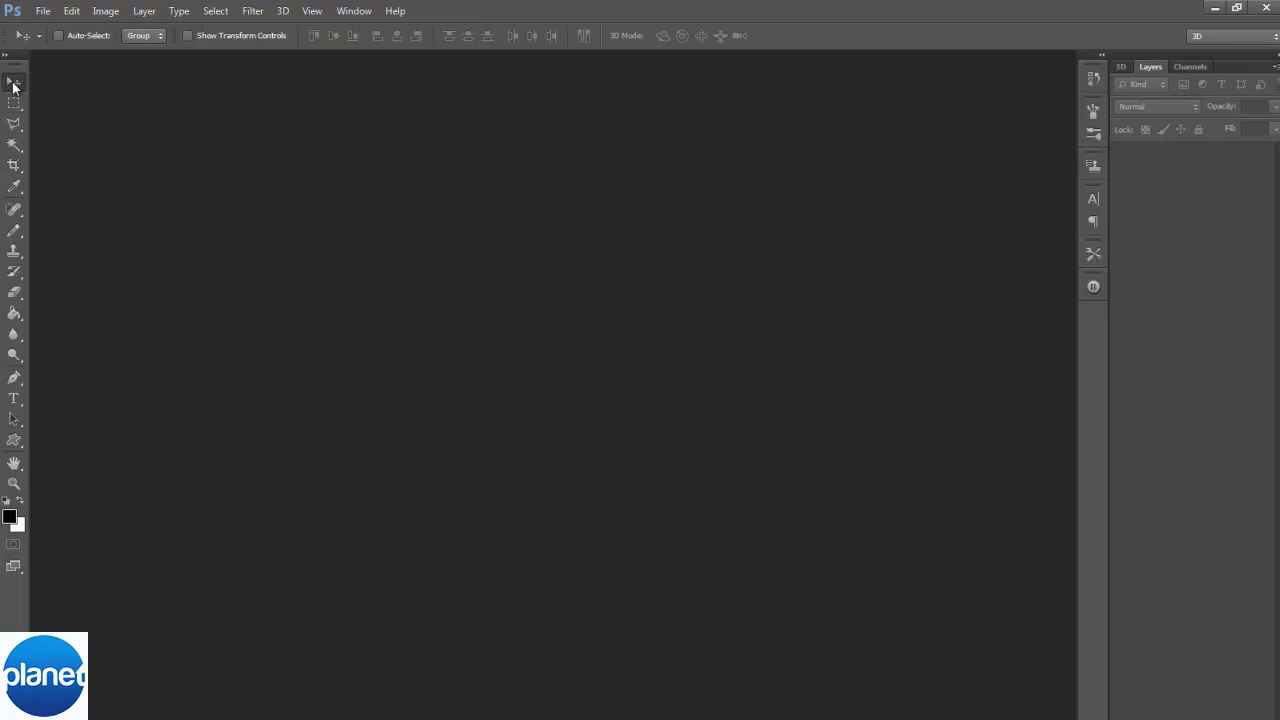
pyautogui.click(43, 11)
pyautogui.click(60, 29)
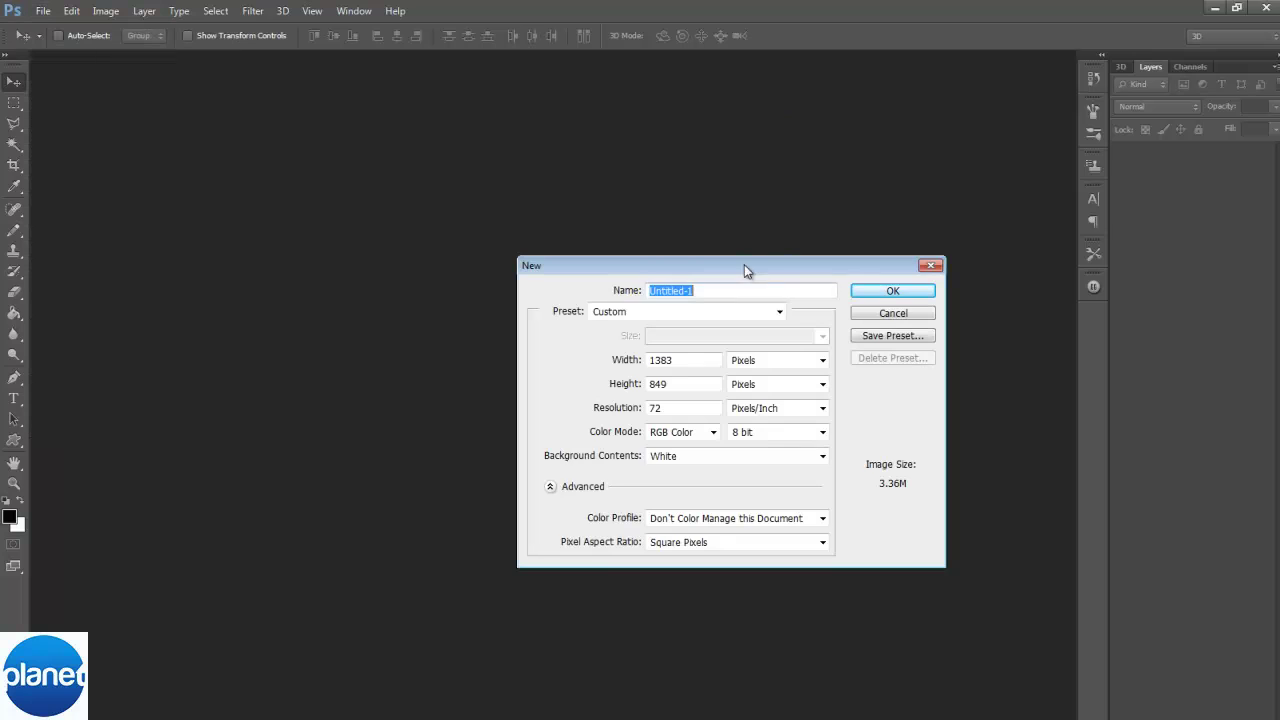
pyautogui.doubleClick(680, 360)
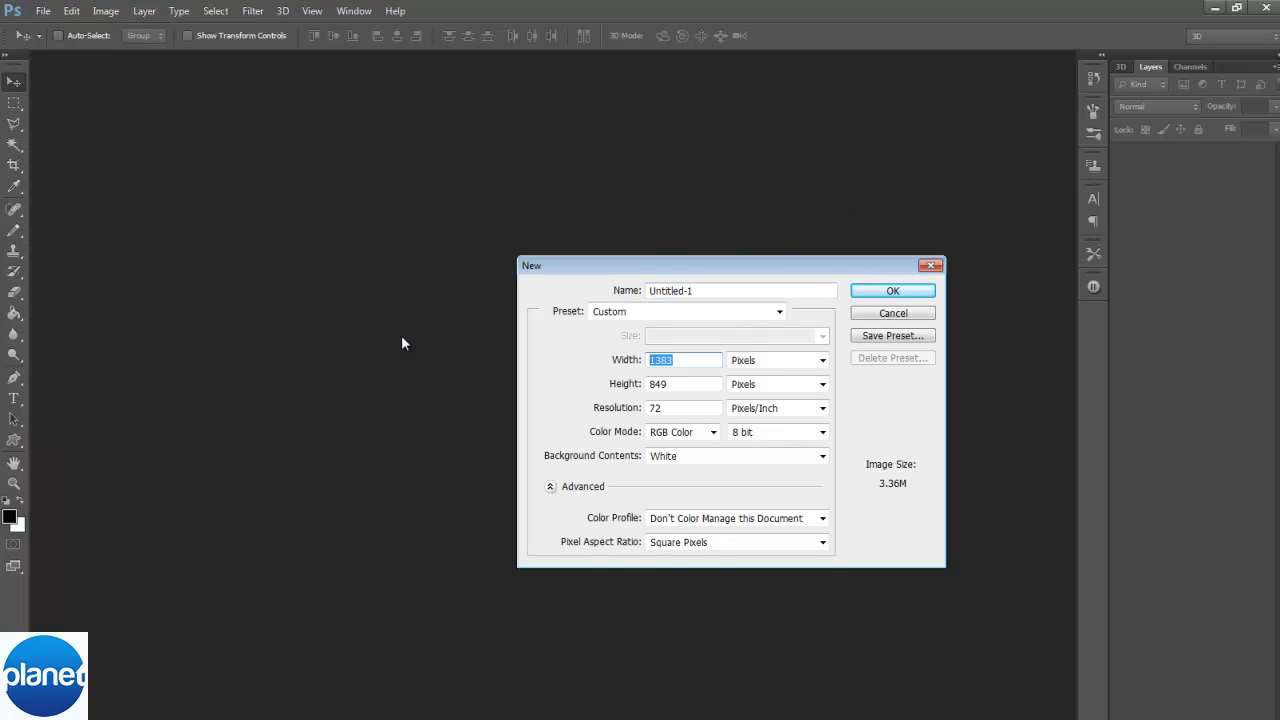
pyautogui.write('500')
pyautogui.press('BackSpace')
pyautogui.press('BackSpace')
pyautogui.press('BackSpace')
pyautogui.write('800')
pyautogui.press('Tab')
pyautogui.press('Tab')
pyautogui.write('500')
pyautogui.press('Return')
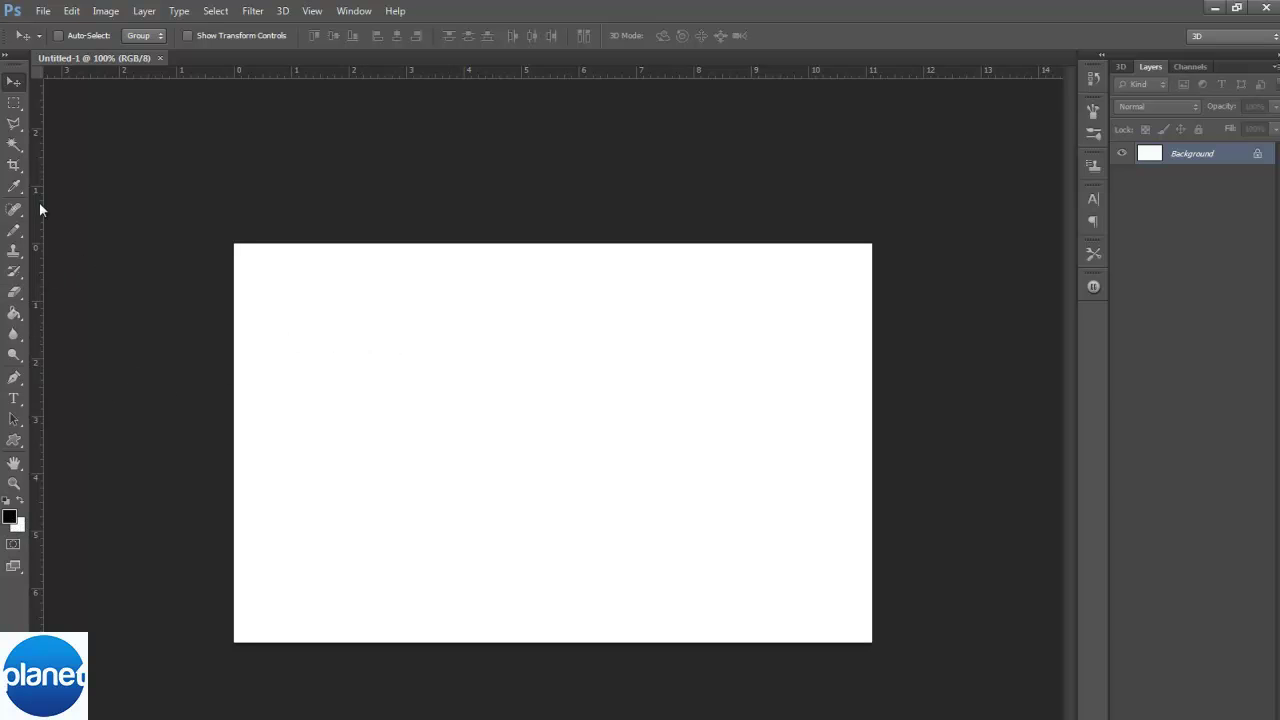
# Add a new layer and make a rectangular marquee selection about 9.8 by 0.9 inches near the canvas's upper edge
pyautogui.click(16, 377)
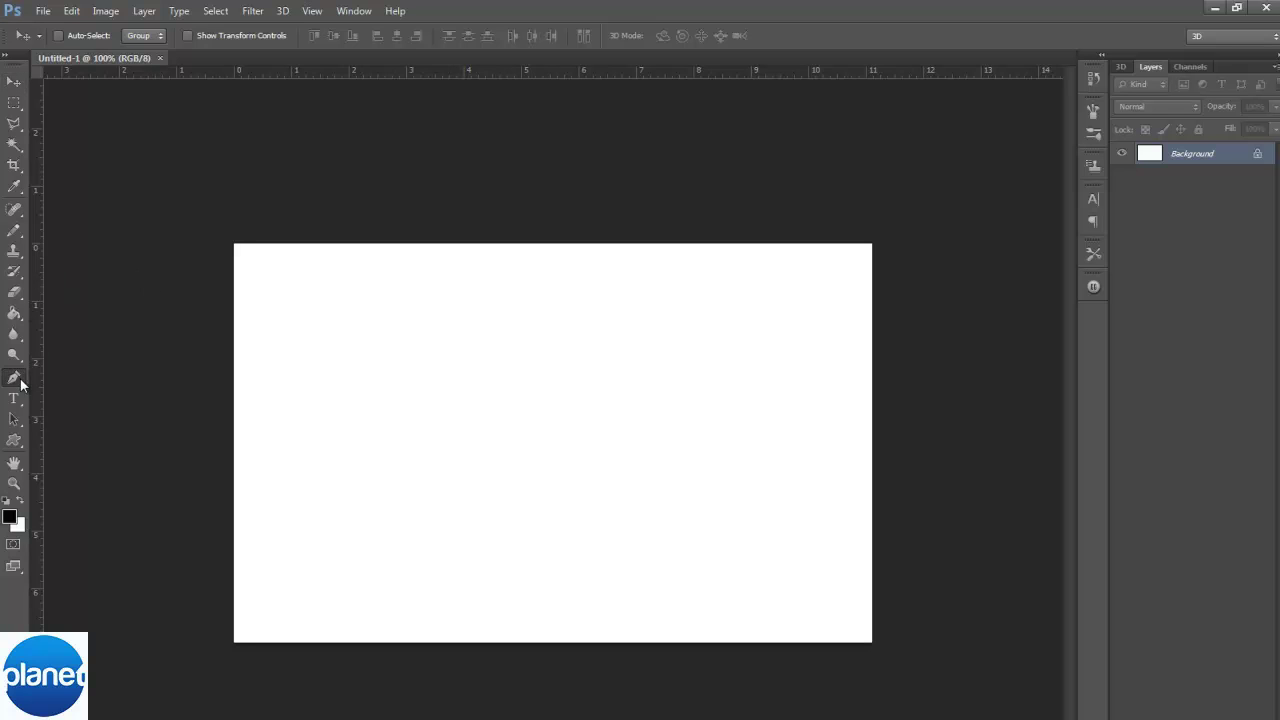
pyautogui.press('w')
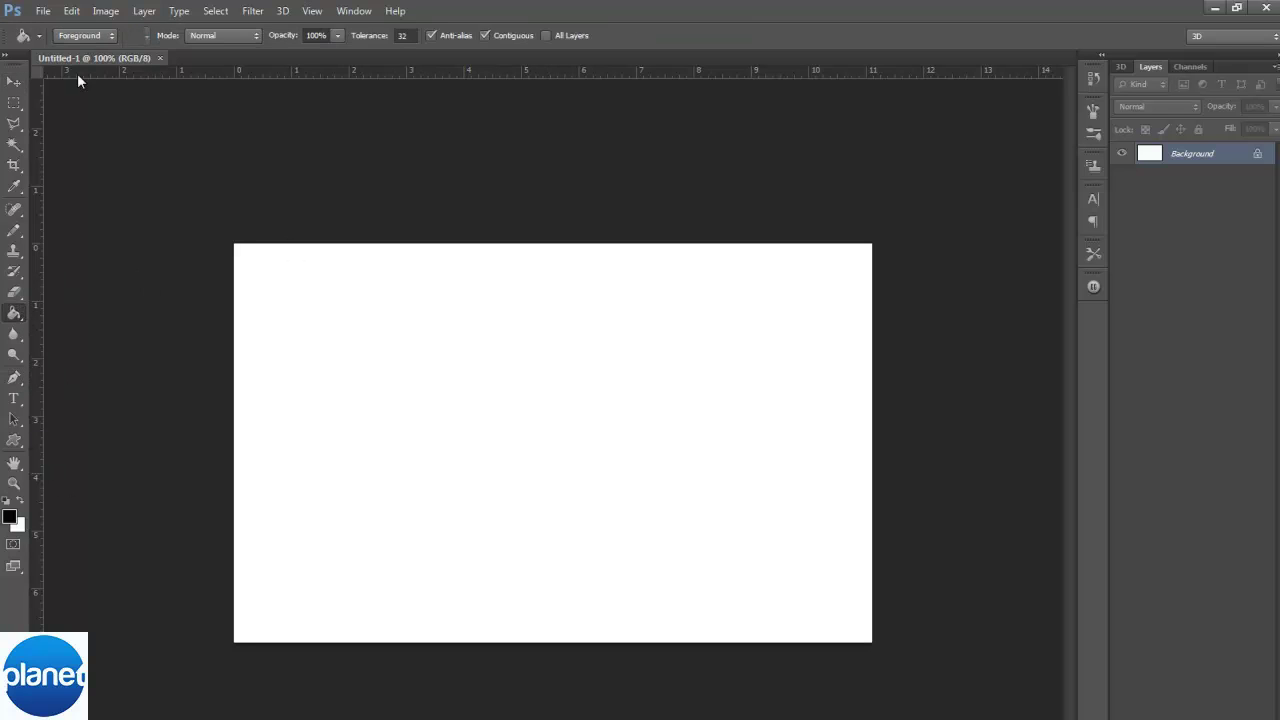
pyautogui.press('m')
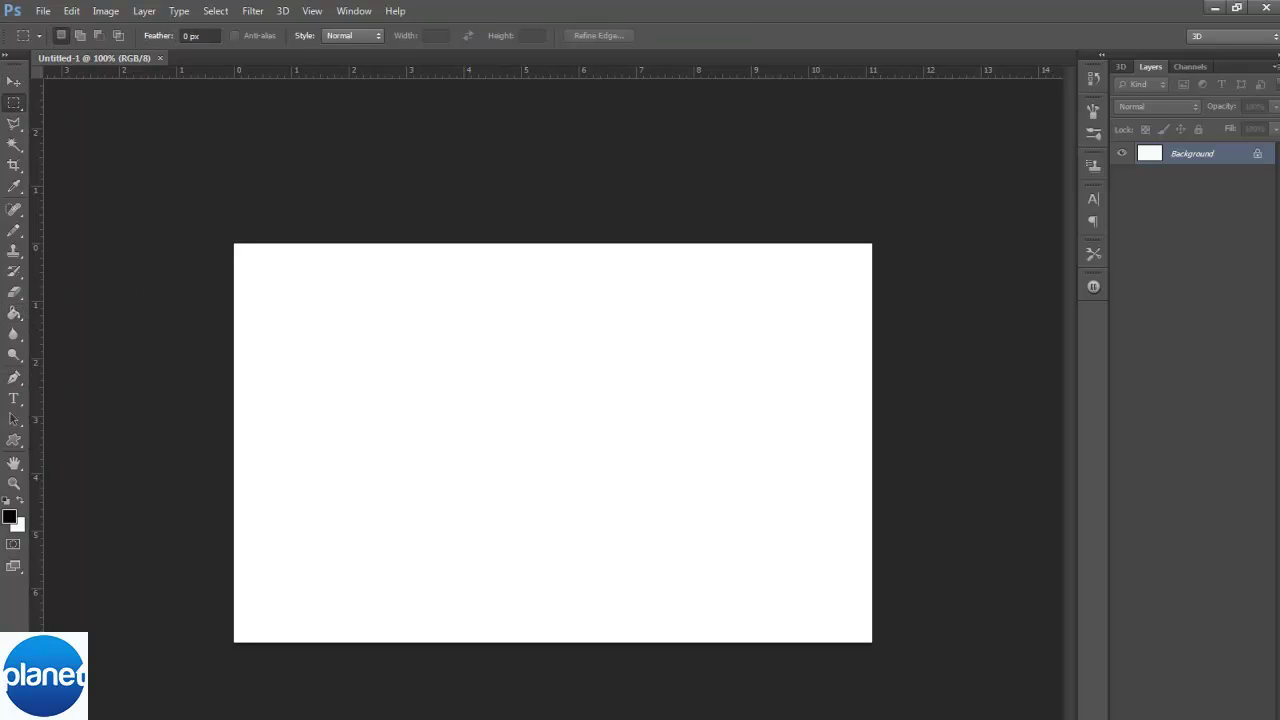
pyautogui.click(11, 104)
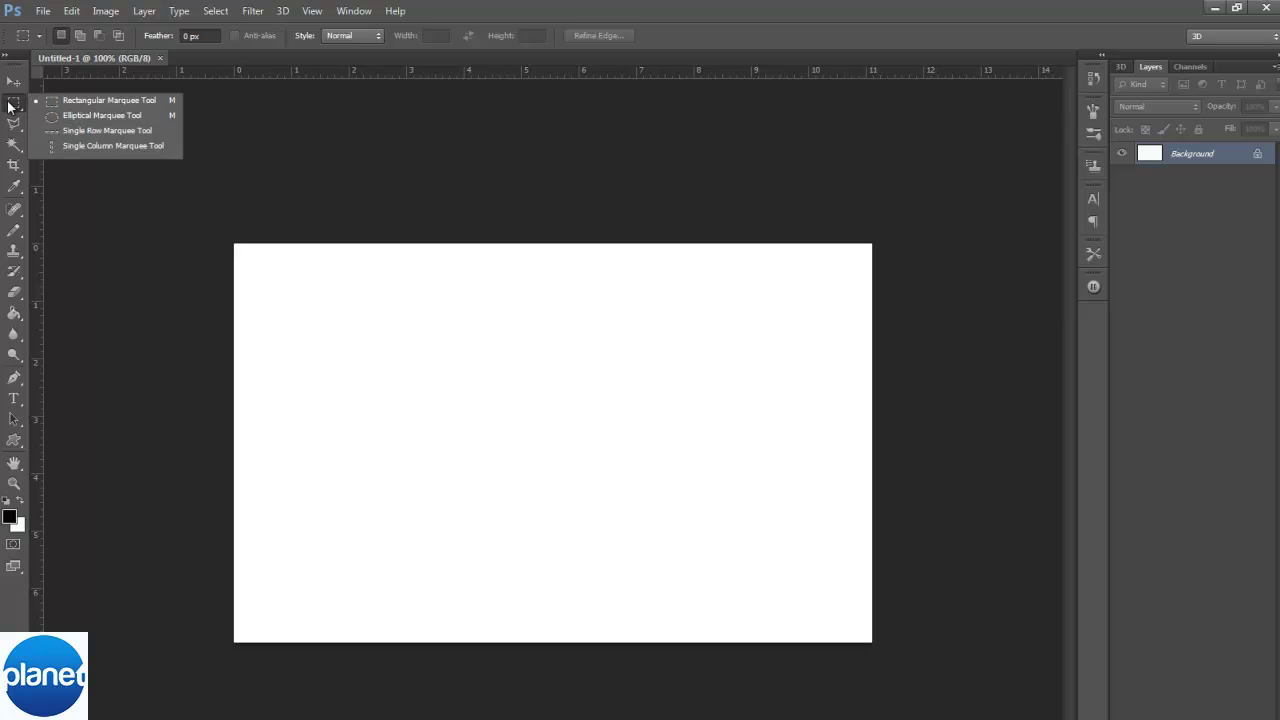
pyautogui.click(351, 154)
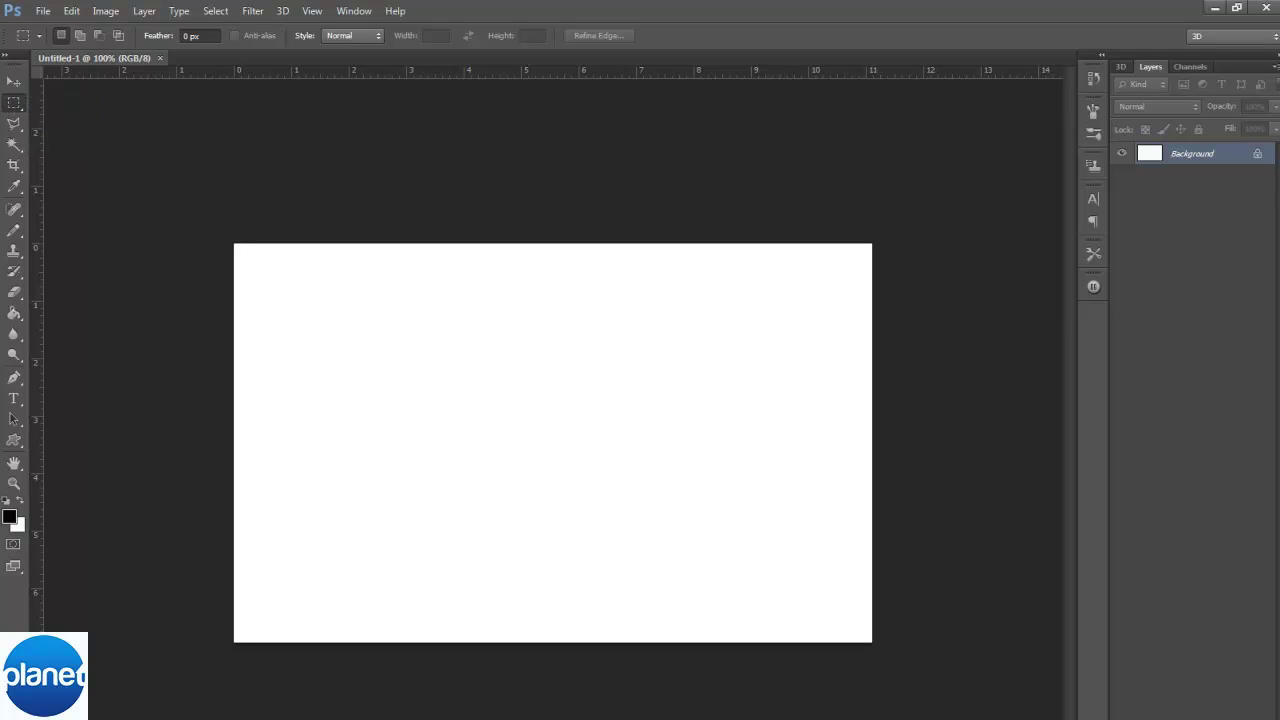
pyautogui.hotkey('ctrl', 'shift', 'alt', 'n')
pyautogui.moveTo(293, 320); pyautogui.dragTo(769, 317)
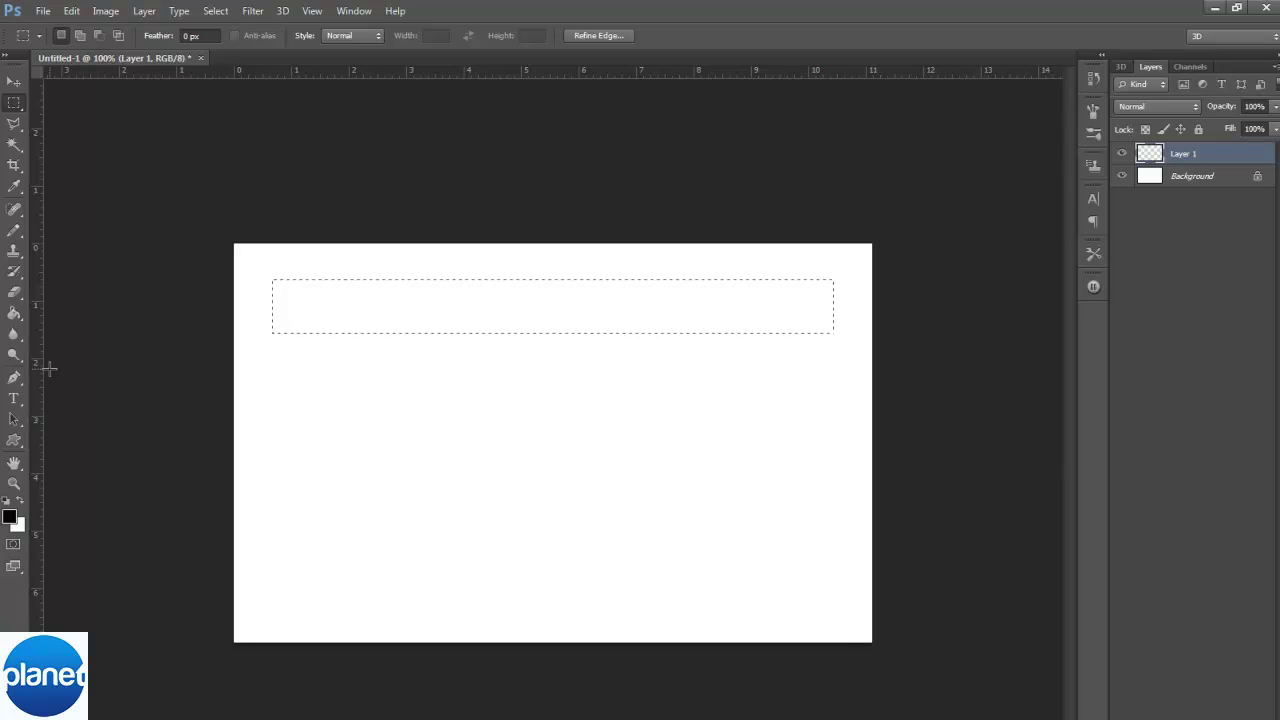
# Fill the rectangular selection with bright blue (hue 203°, saturation 100%, brightness 94%) and deselect it
pyautogui.click(14, 313)
pyautogui.click(9, 515)
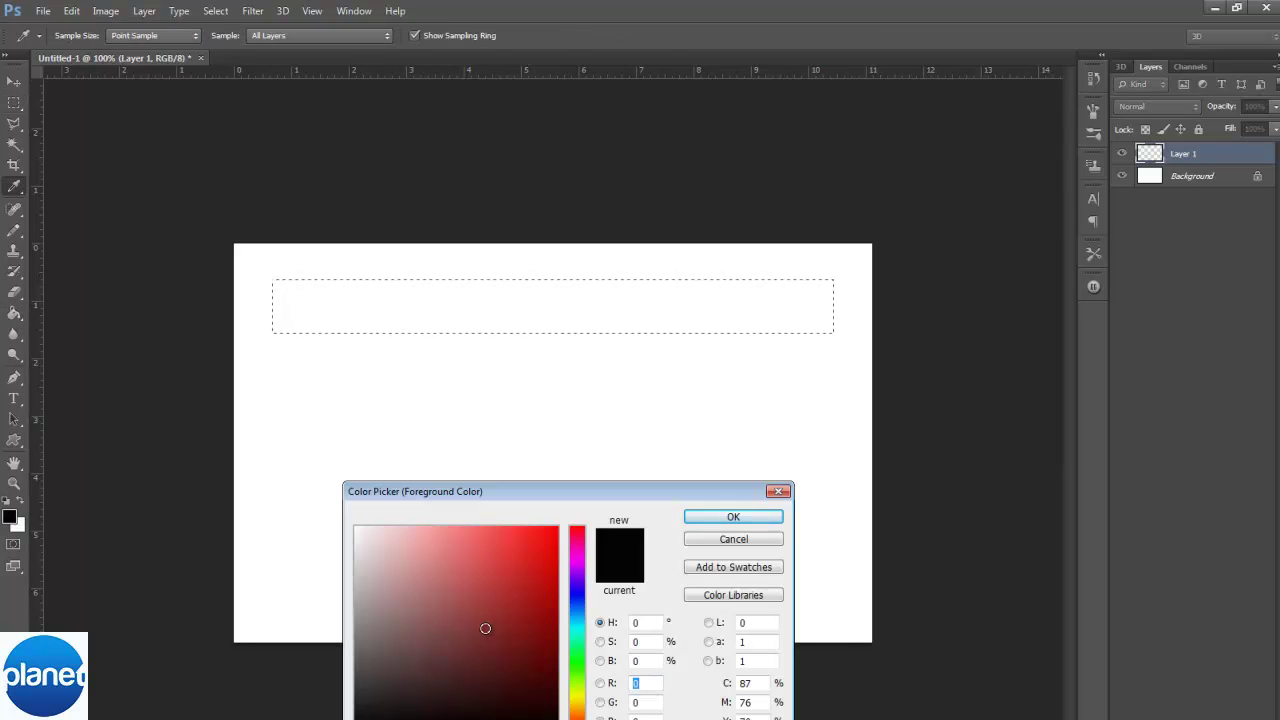
pyautogui.moveTo(546, 589); pyautogui.dragTo(582, 539)
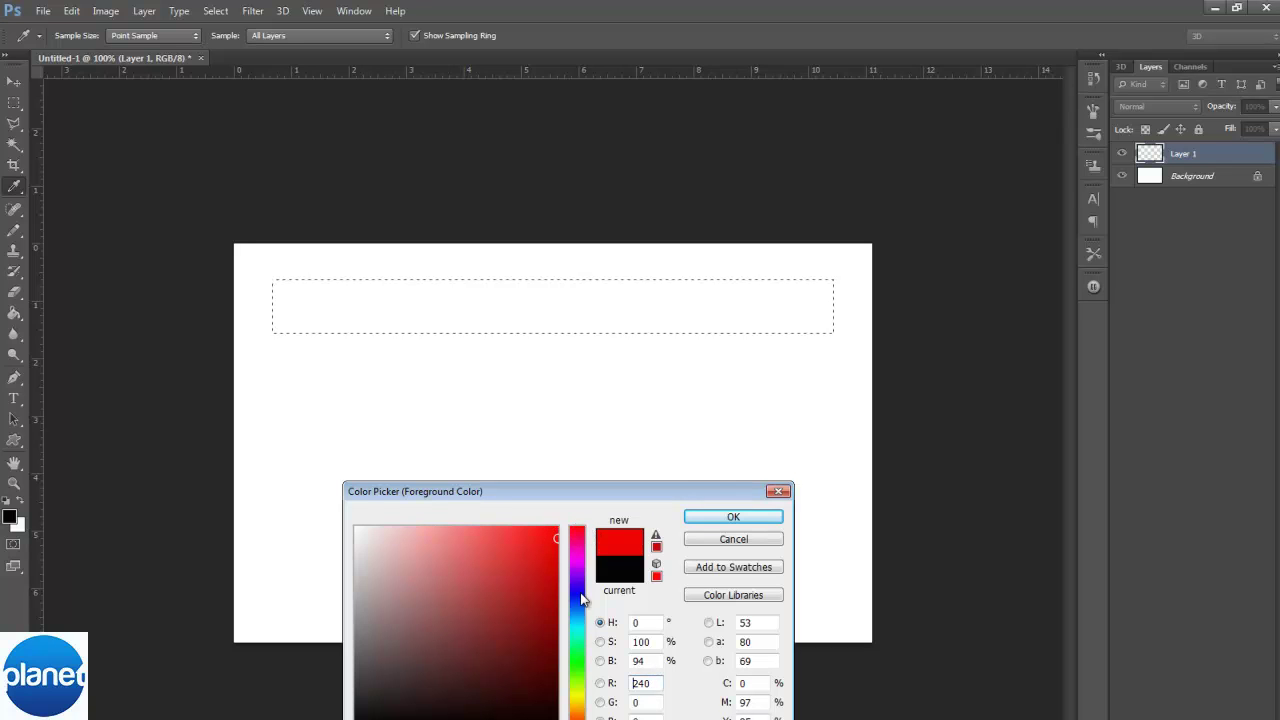
pyautogui.click(578, 615)
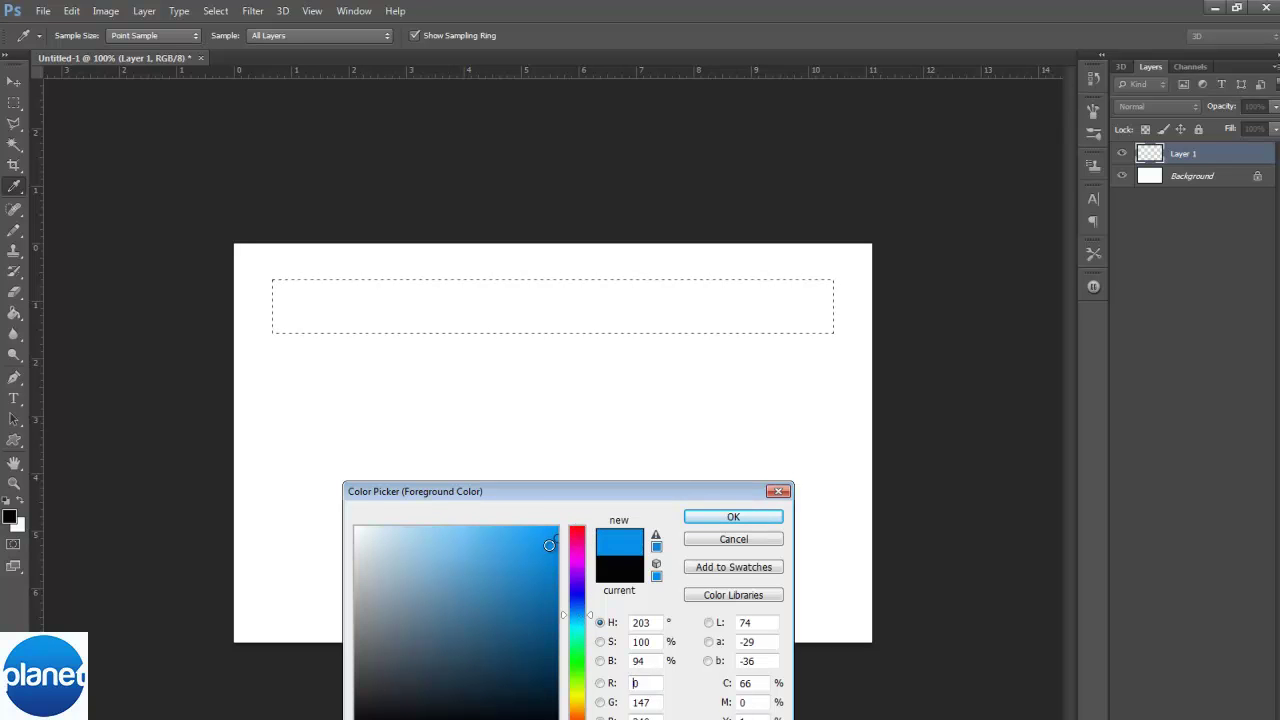
pyautogui.click(733, 517)
pyautogui.press('g')
pyautogui.click(634, 293)
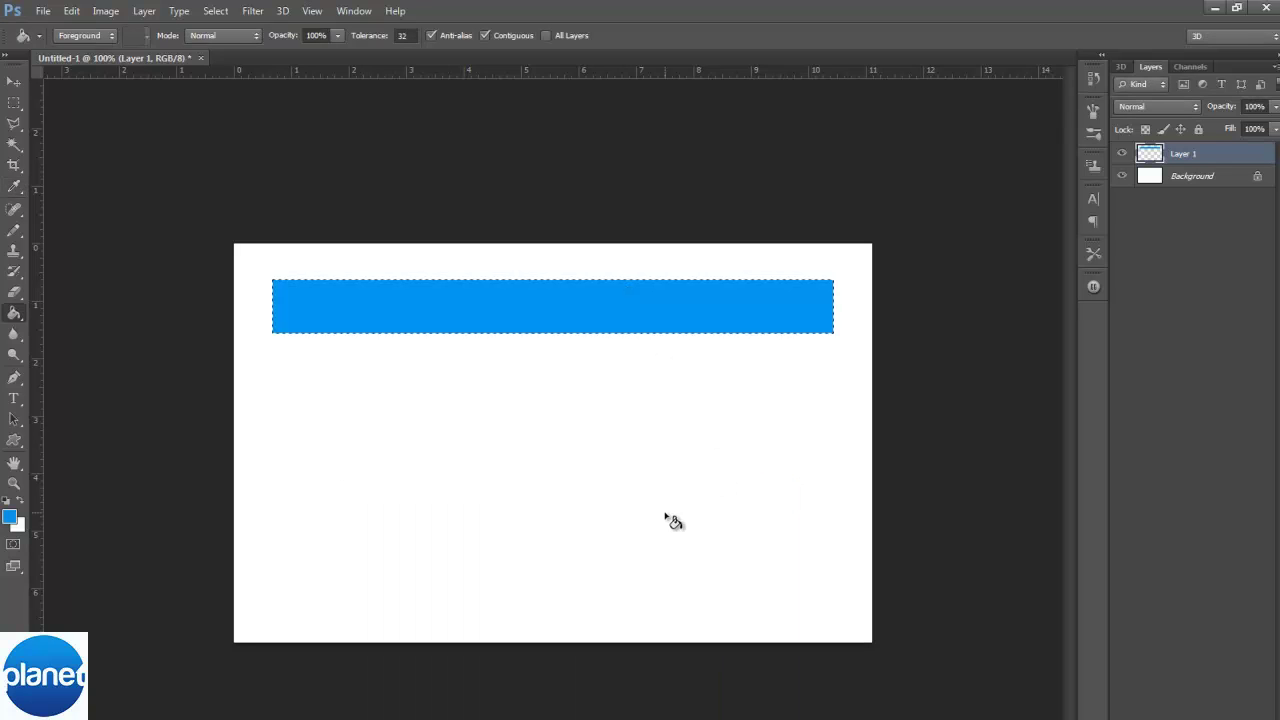
pyautogui.hotkey('ctrl', 'd')
# Add a Gradient Overlay to Layer 1 with the Overlay blend mode and 61% opacity
pyautogui.doubleClick(1229, 156)
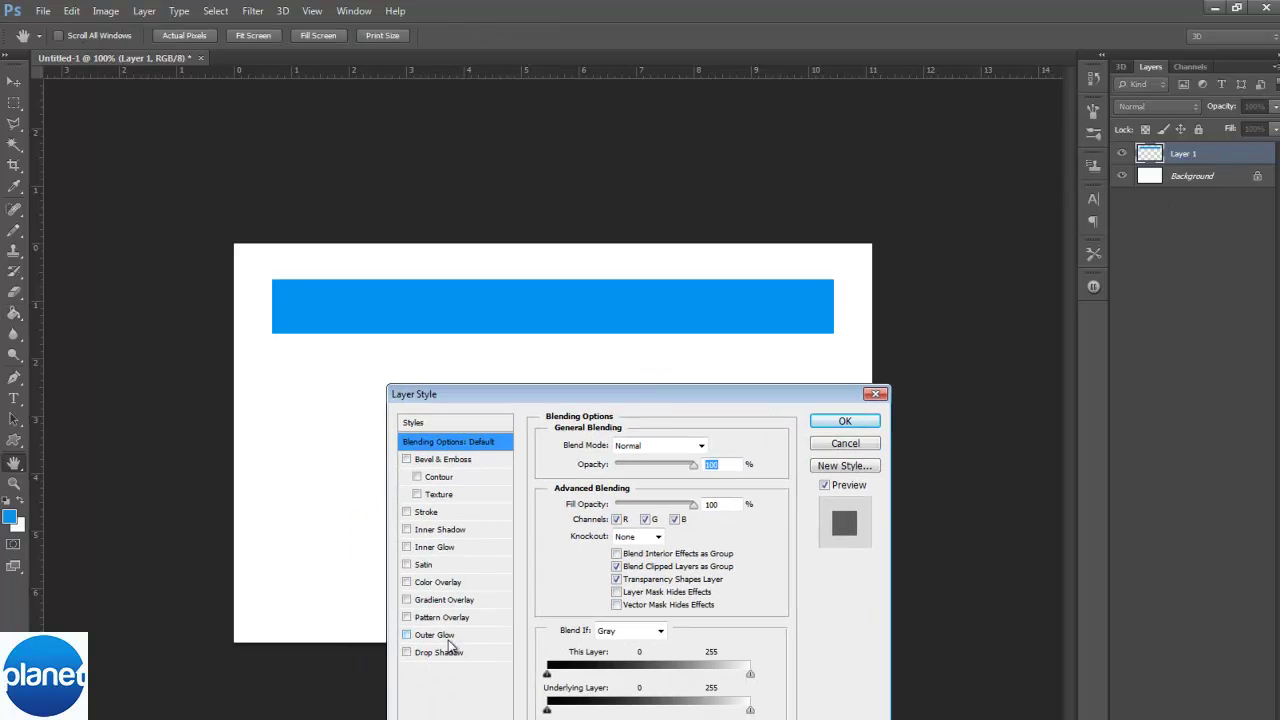
pyautogui.click(406, 599)
pyautogui.click(444, 600)
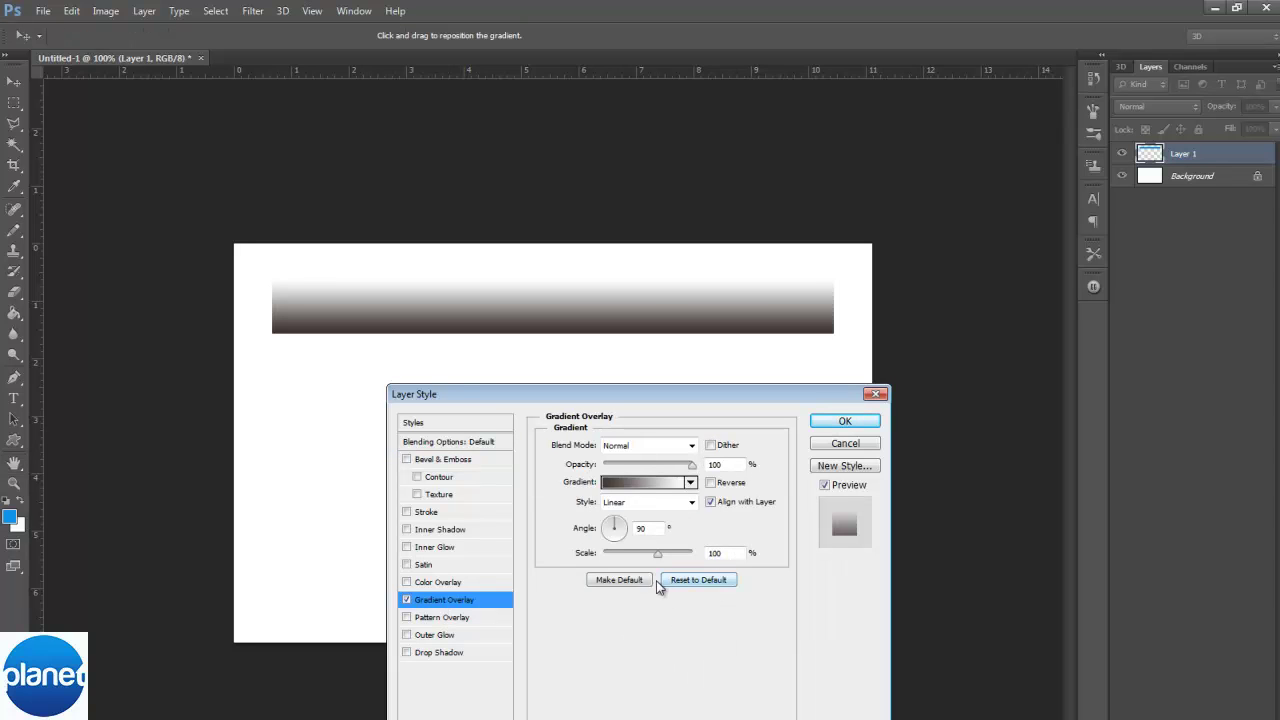
pyautogui.moveTo(691, 465); pyautogui.dragTo(692, 466)
pyautogui.click(655, 446)
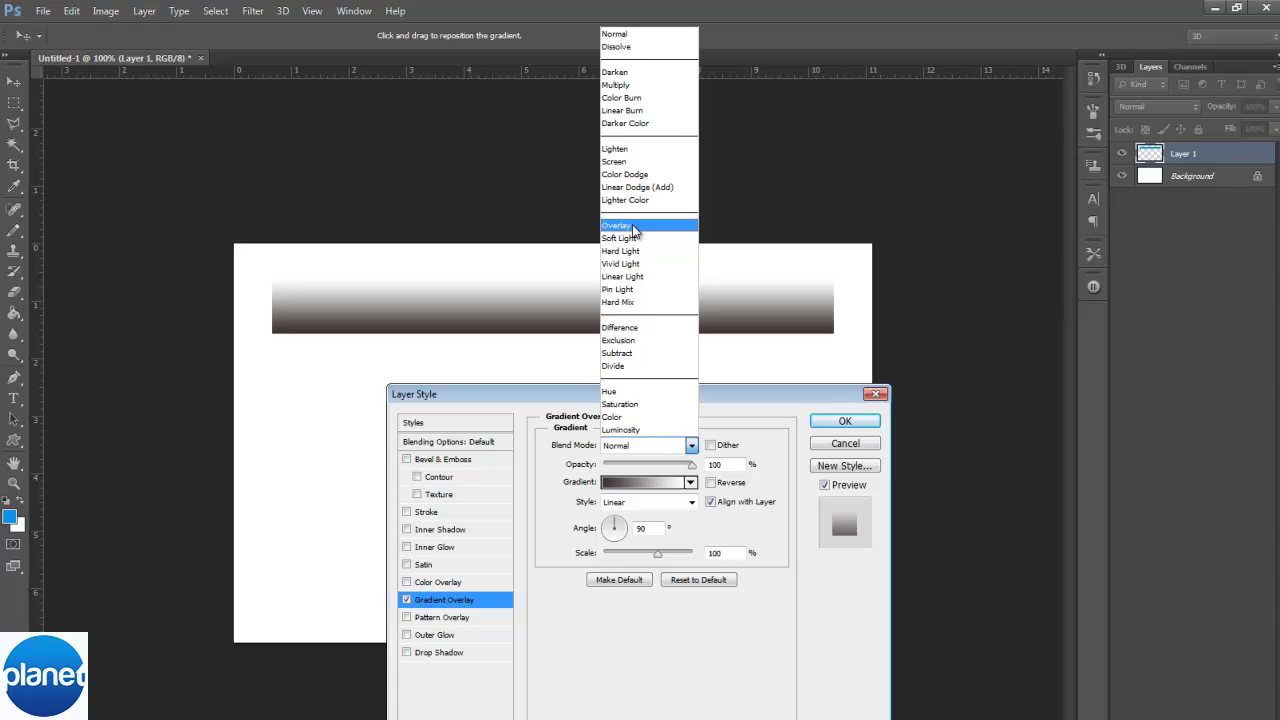
pyautogui.click(633, 231)
pyautogui.moveTo(692, 468); pyautogui.dragTo(659, 468)
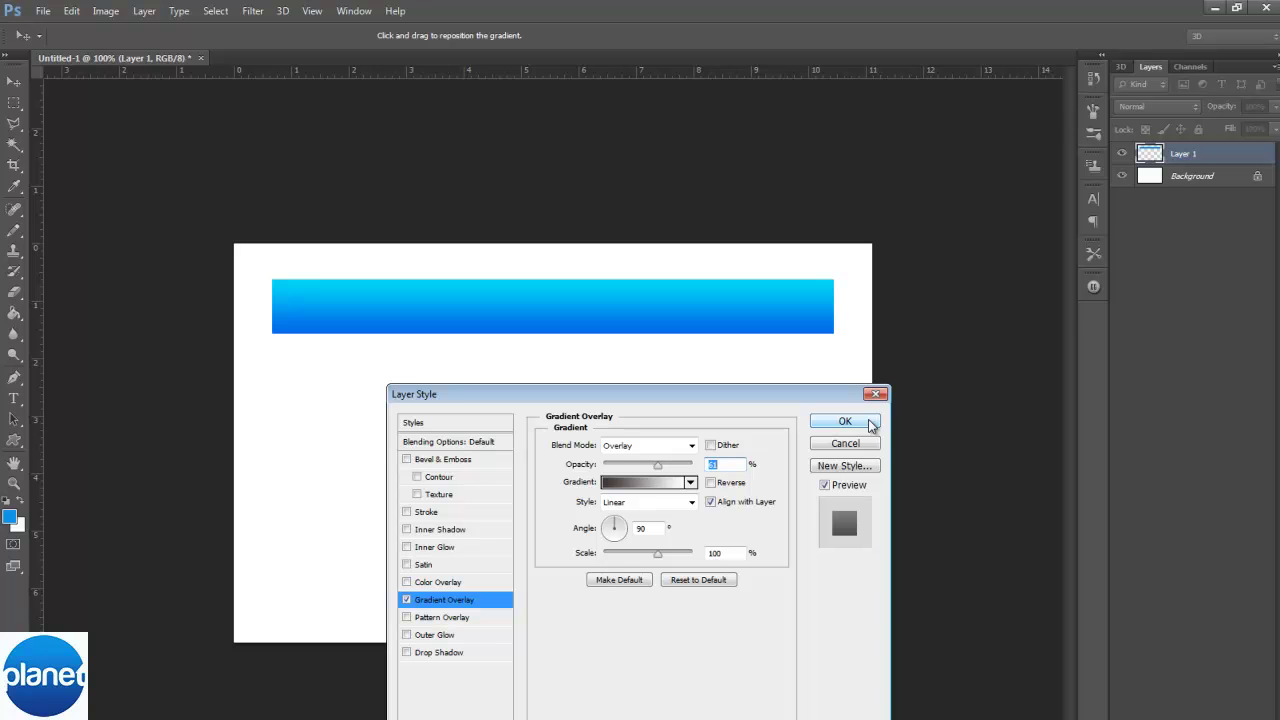
# Add a Drop Shadow to Layer 1 with 45% opacity, 0 px distance and 5 px size, and apply the layer style
pyautogui.click(408, 652)
pyautogui.click(450, 652)
pyautogui.moveTo(574, 518); pyautogui.dragTo(614, 554)
pyautogui.moveTo(662, 466); pyautogui.dragTo(636, 482)
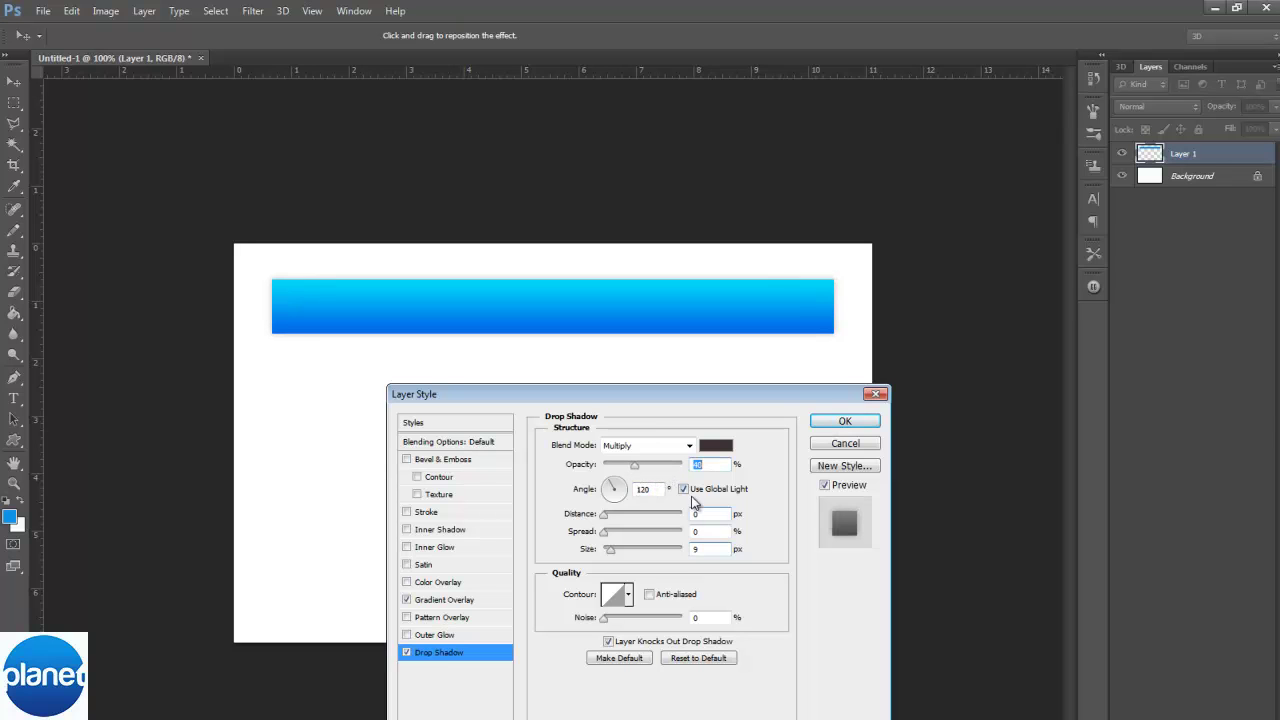
pyautogui.click(615, 556)
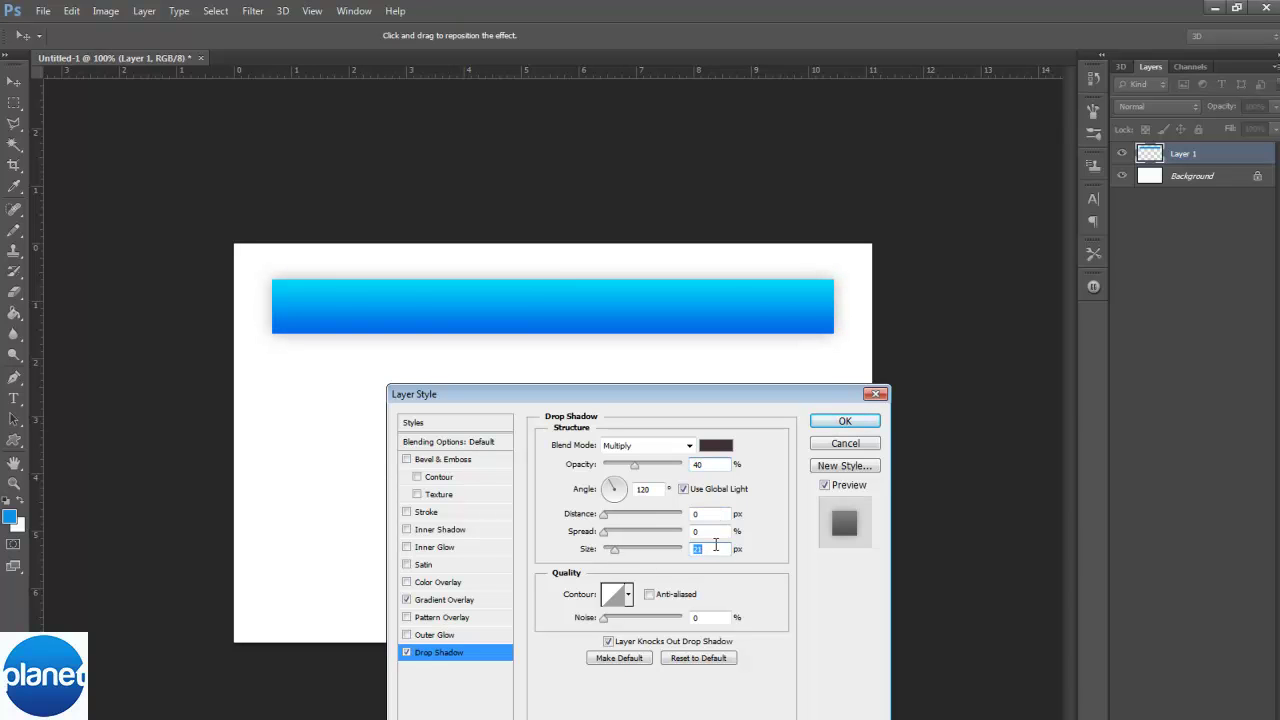
pyautogui.write('5')
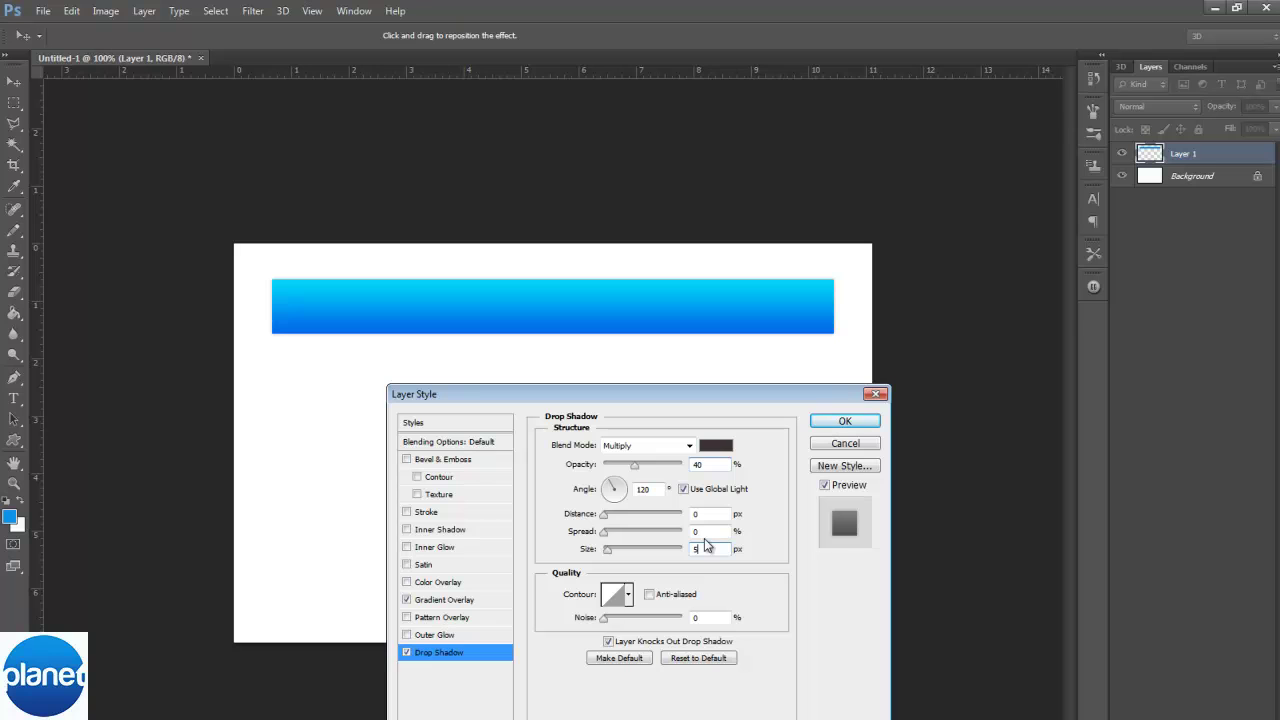
pyautogui.doubleClick(706, 464)
pyautogui.write('45')
pyautogui.moveTo(663, 394); pyautogui.dragTo(557, 440)
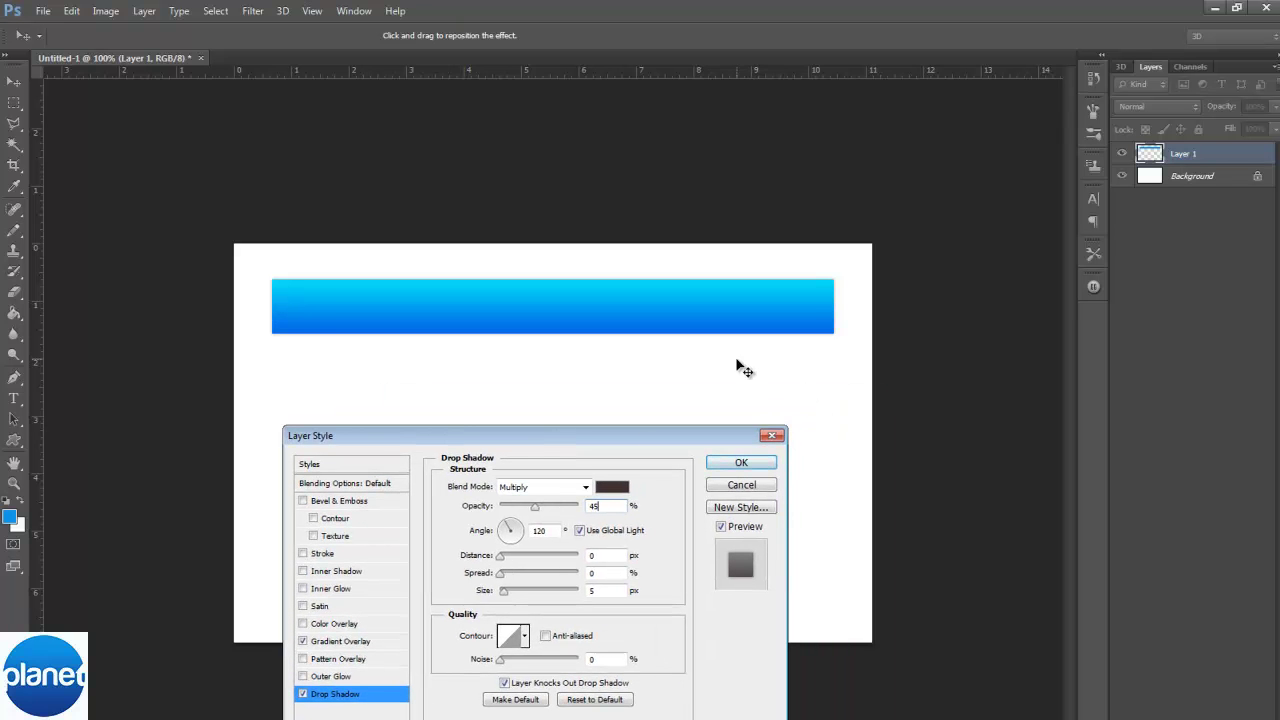
pyautogui.click(741, 462)
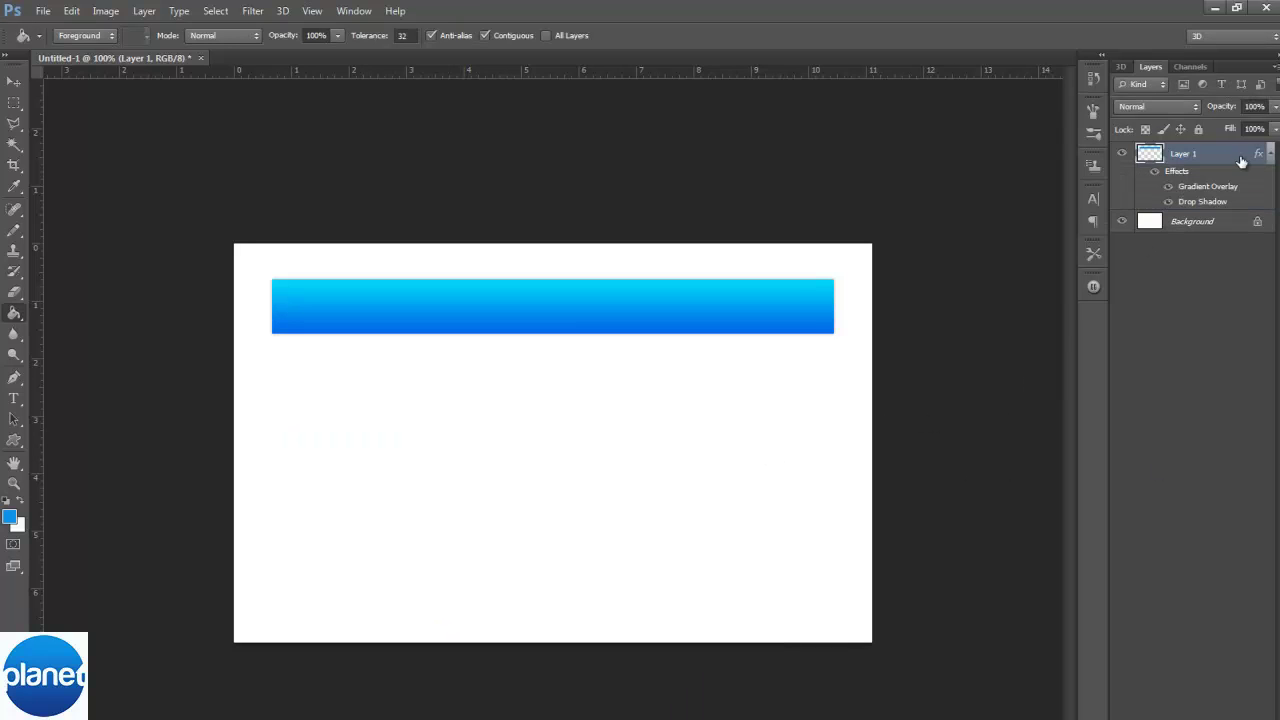
# Load Layer 1's transparency as a new selection
pyautogui.click(216, 11)
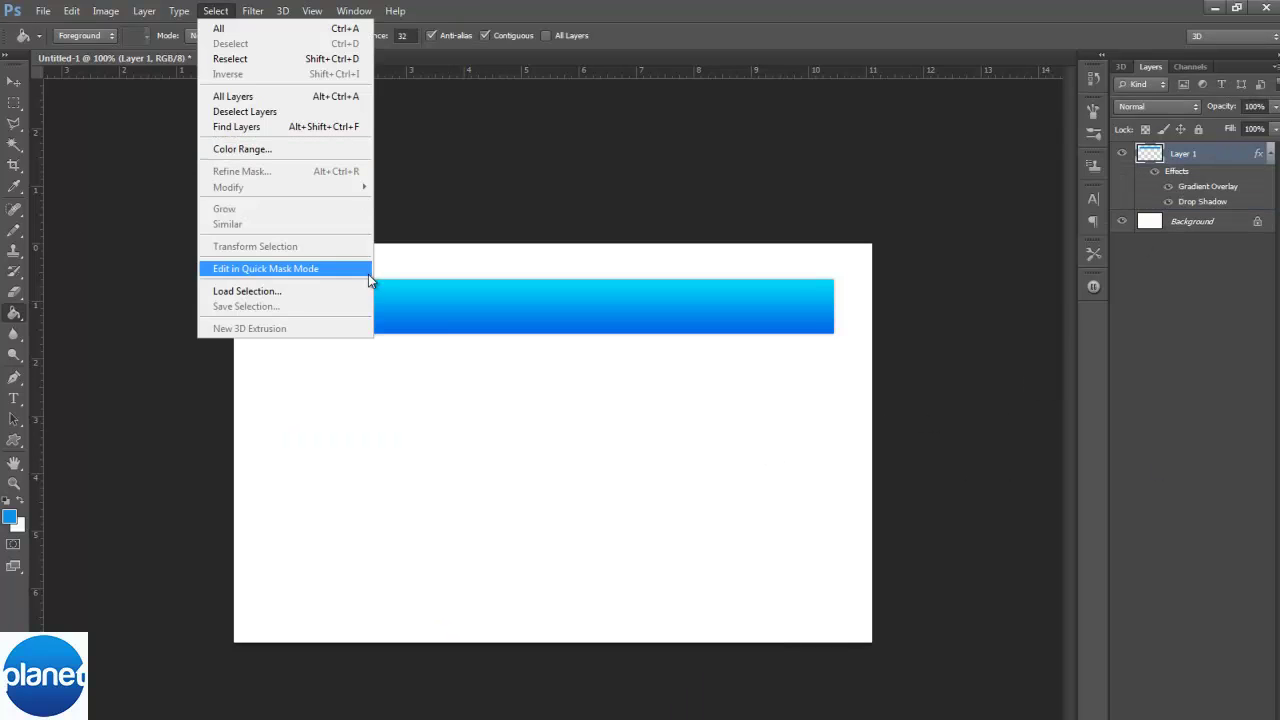
pyautogui.click(323, 289)
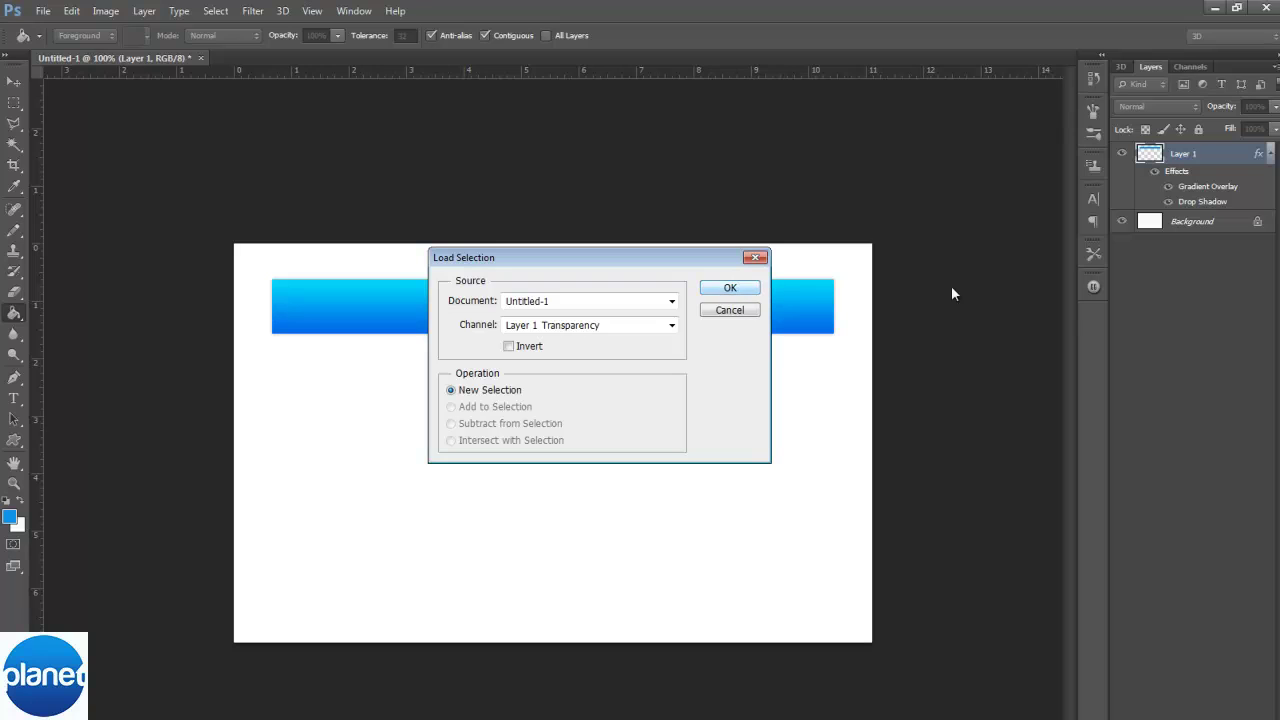
pyautogui.click(738, 288)
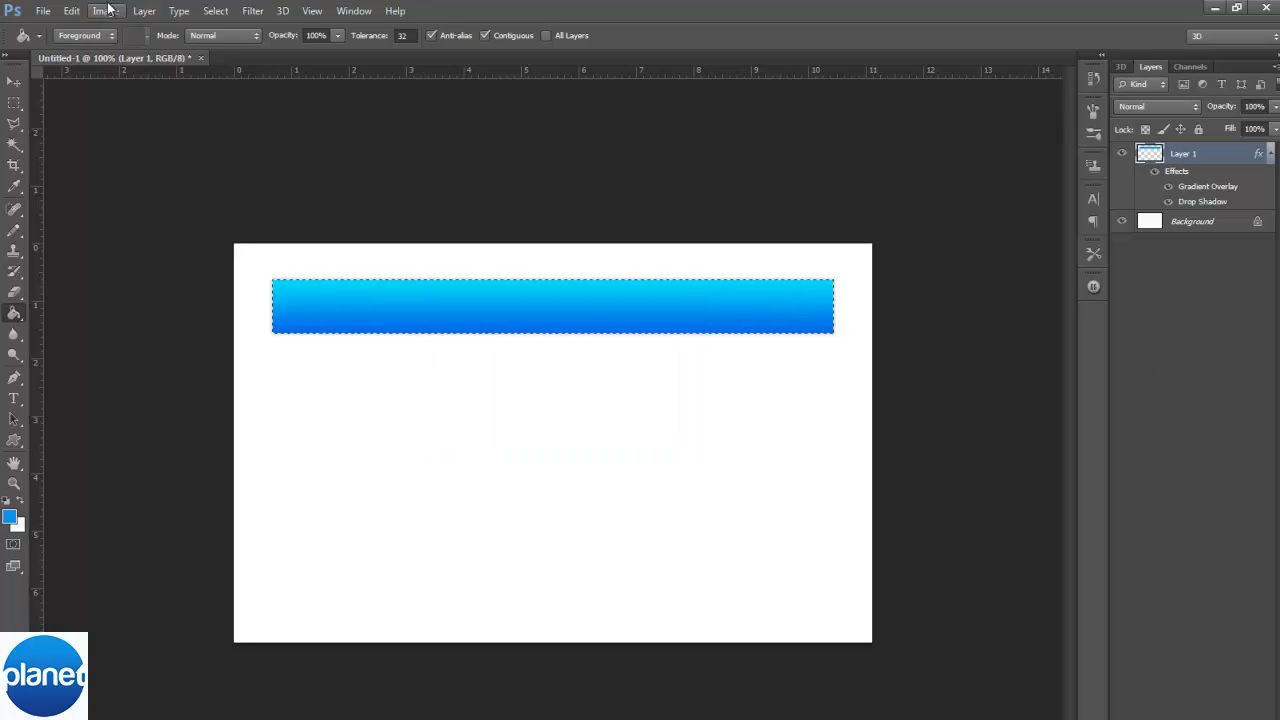
# Contract the bar's selection by 2 pixels and add a new empty layer
pyautogui.click(218, 12)
pyautogui.moveTo(296, 190)
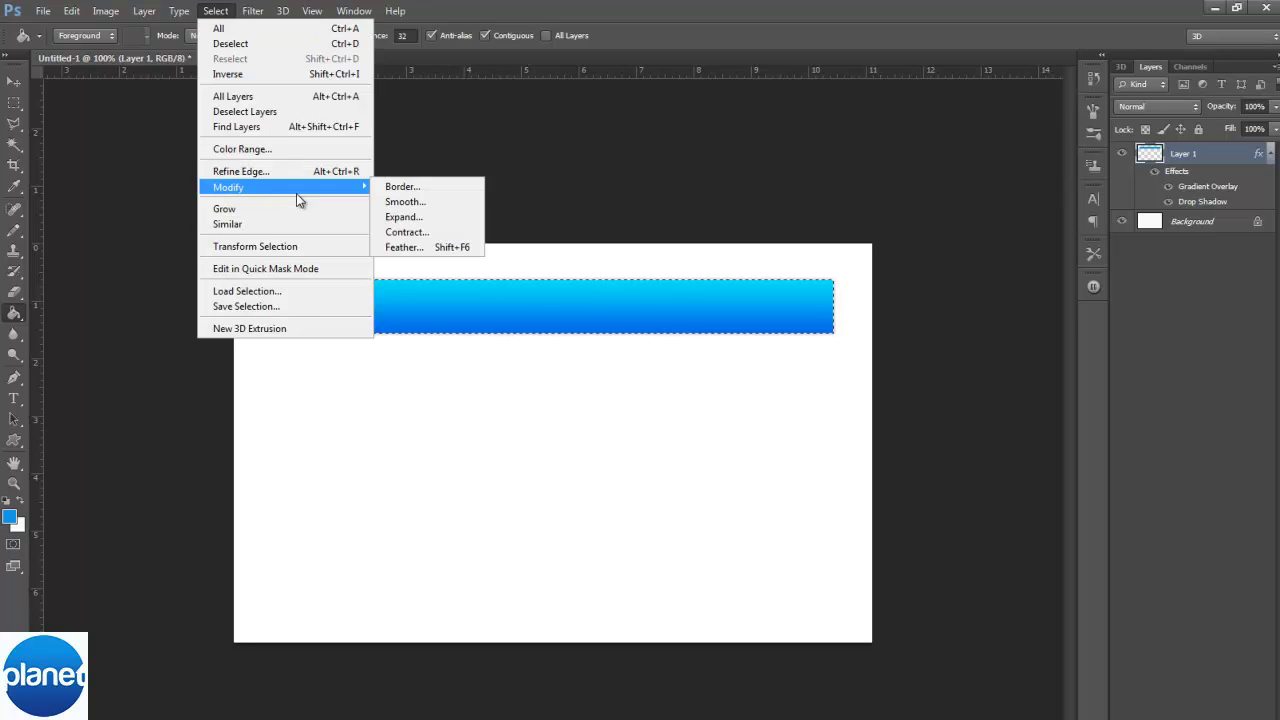
pyautogui.click(406, 231)
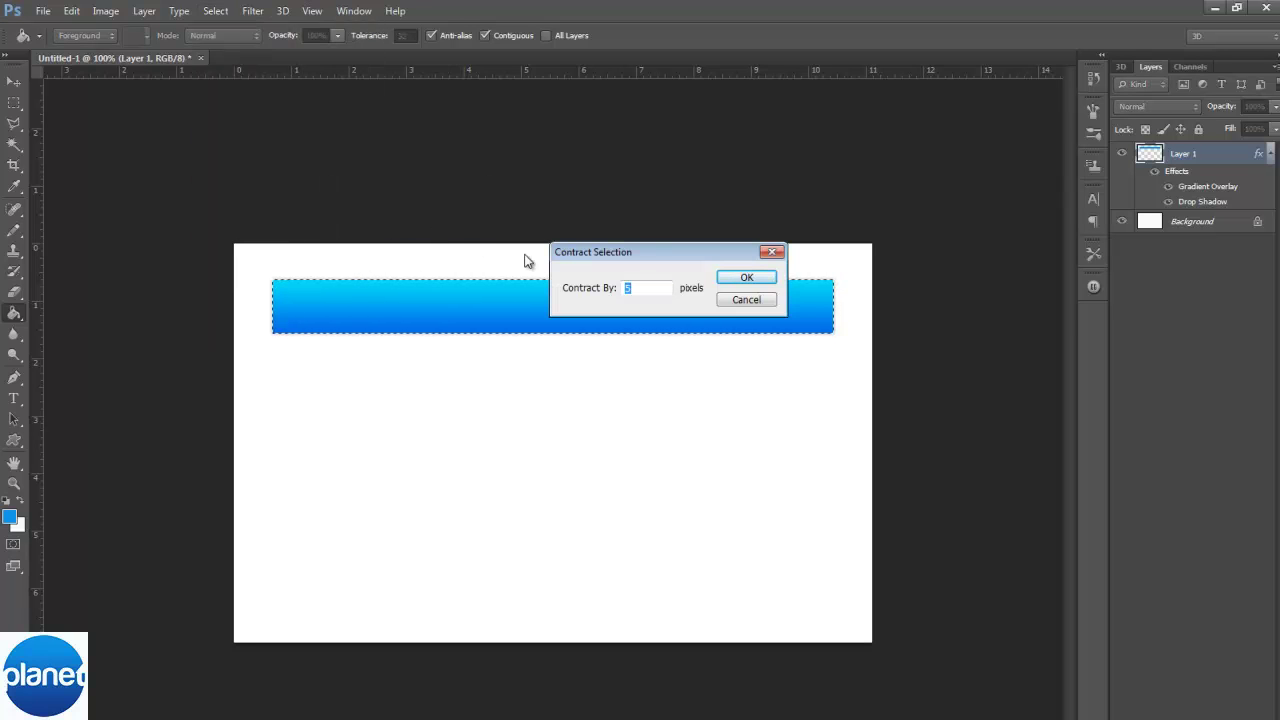
pyautogui.write('2')
pyautogui.click(747, 279)
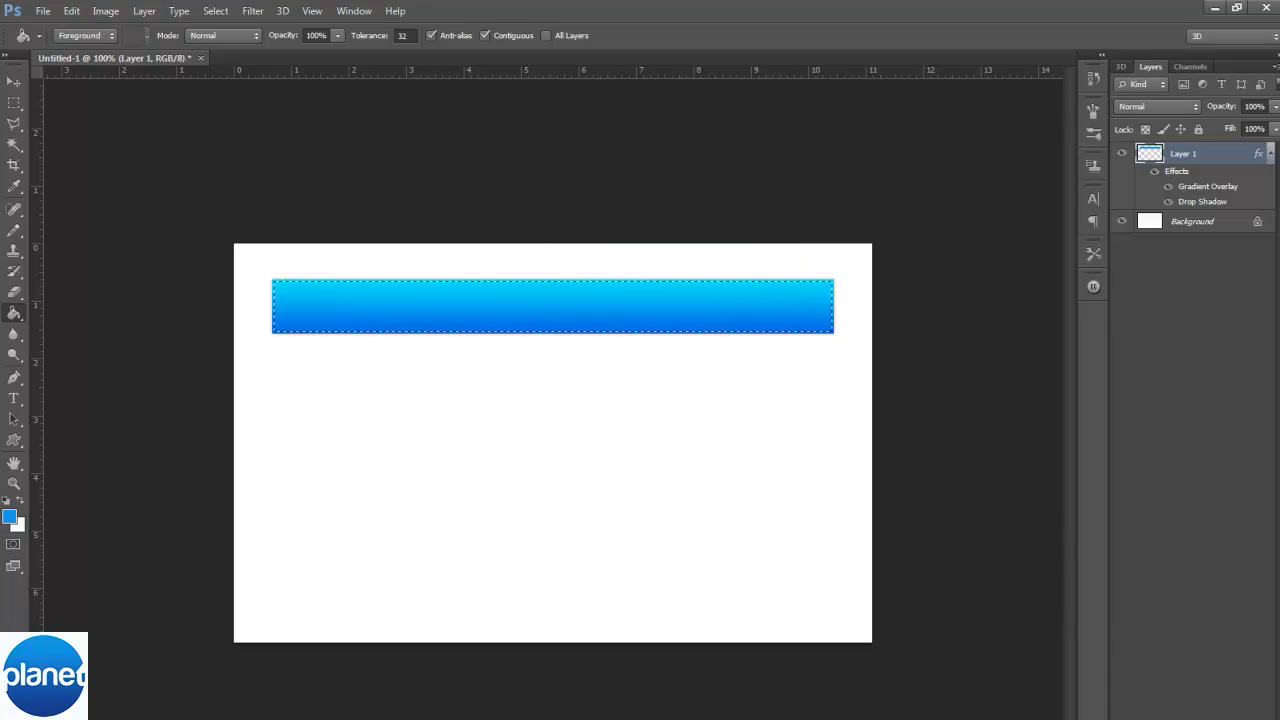
pyautogui.hotkey('ctrl', 'shift', 'alt', 'n')
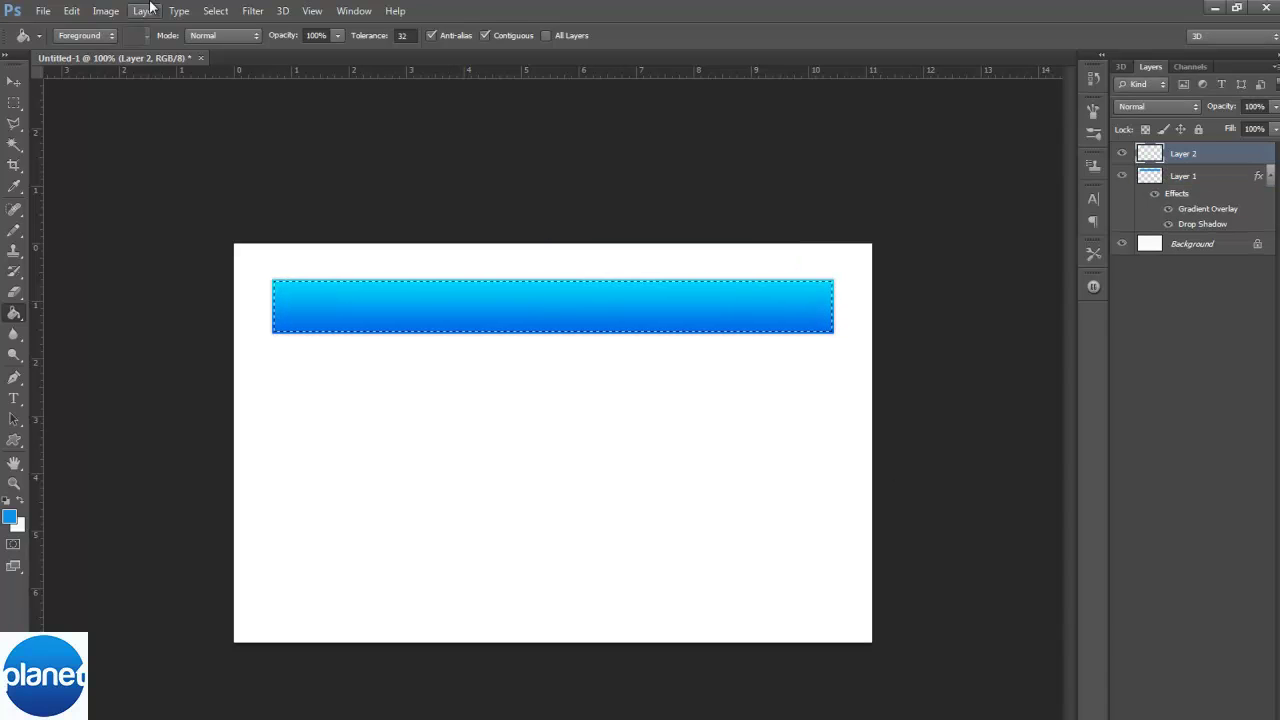
# Try a 1 px blue stroke centered on the contracted selection, and undo the stroke and the deselection
pyautogui.click(71, 10)
pyautogui.click(95, 254)
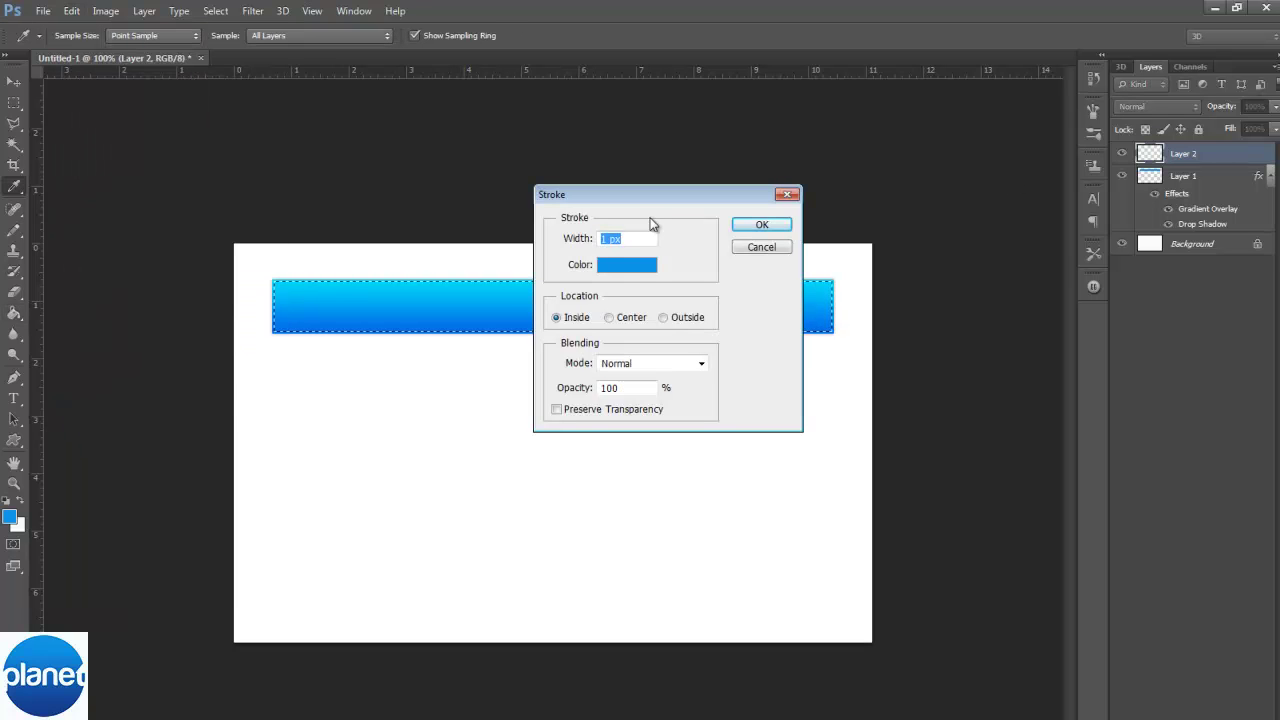
pyautogui.click(627, 266)
pyautogui.moveTo(466, 597); pyautogui.dragTo(355, 527)
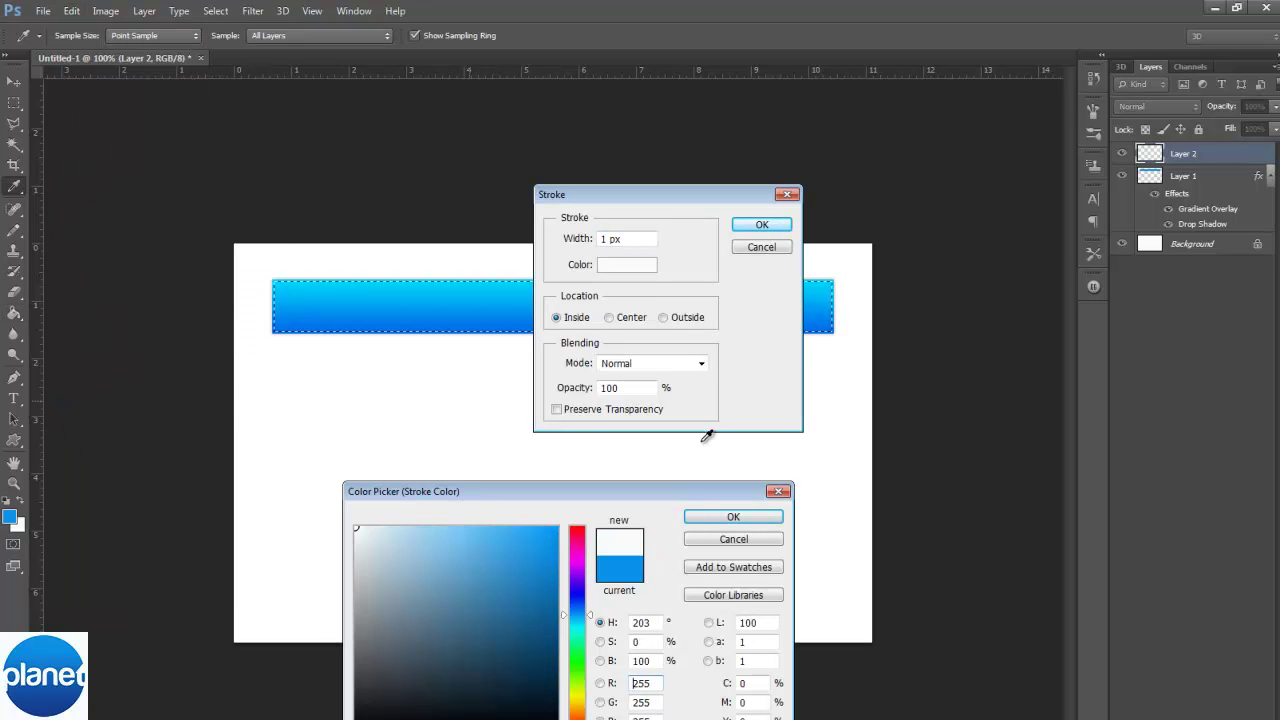
pyautogui.click(733, 540)
pyautogui.click(629, 320)
pyautogui.click(762, 225)
pyautogui.hotkey('ctrl', 'd')
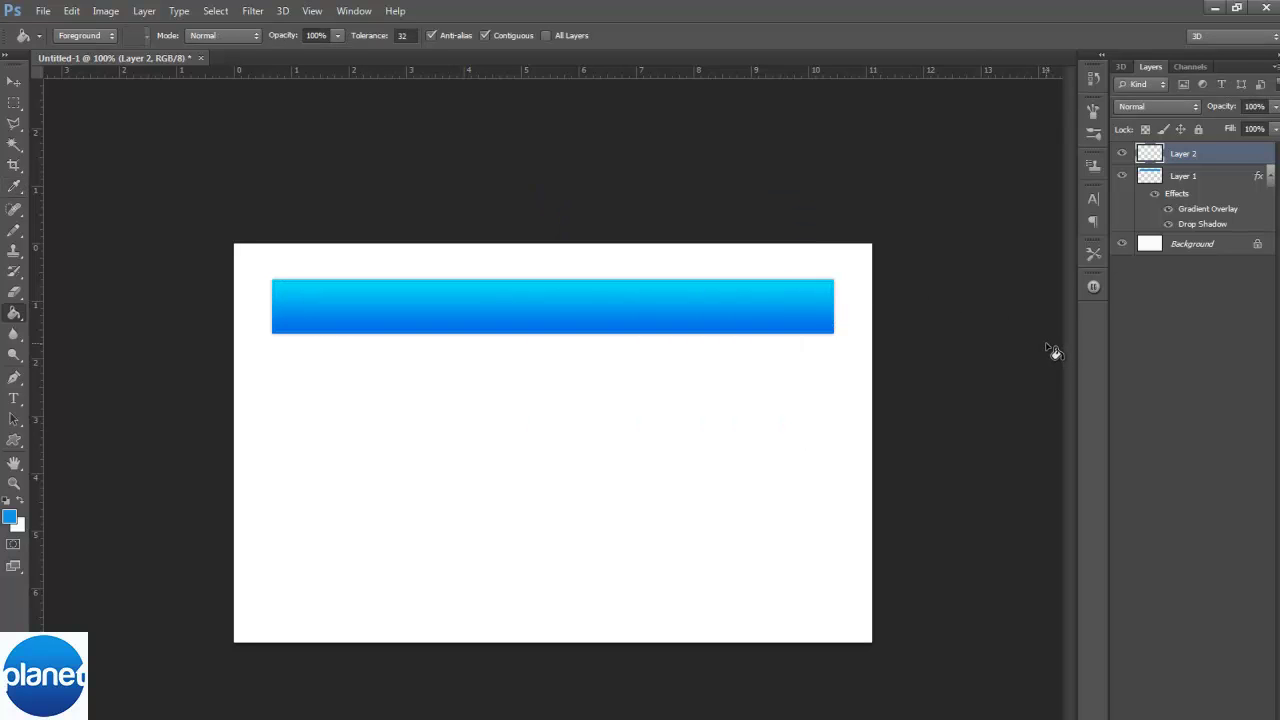
pyautogui.hotkey('ctrl', 'shift', 'd')
# Stroke the contracted selection on Layer 2 with a 1 px white line centered on its edge, and deselect
pyautogui.click(71, 10)
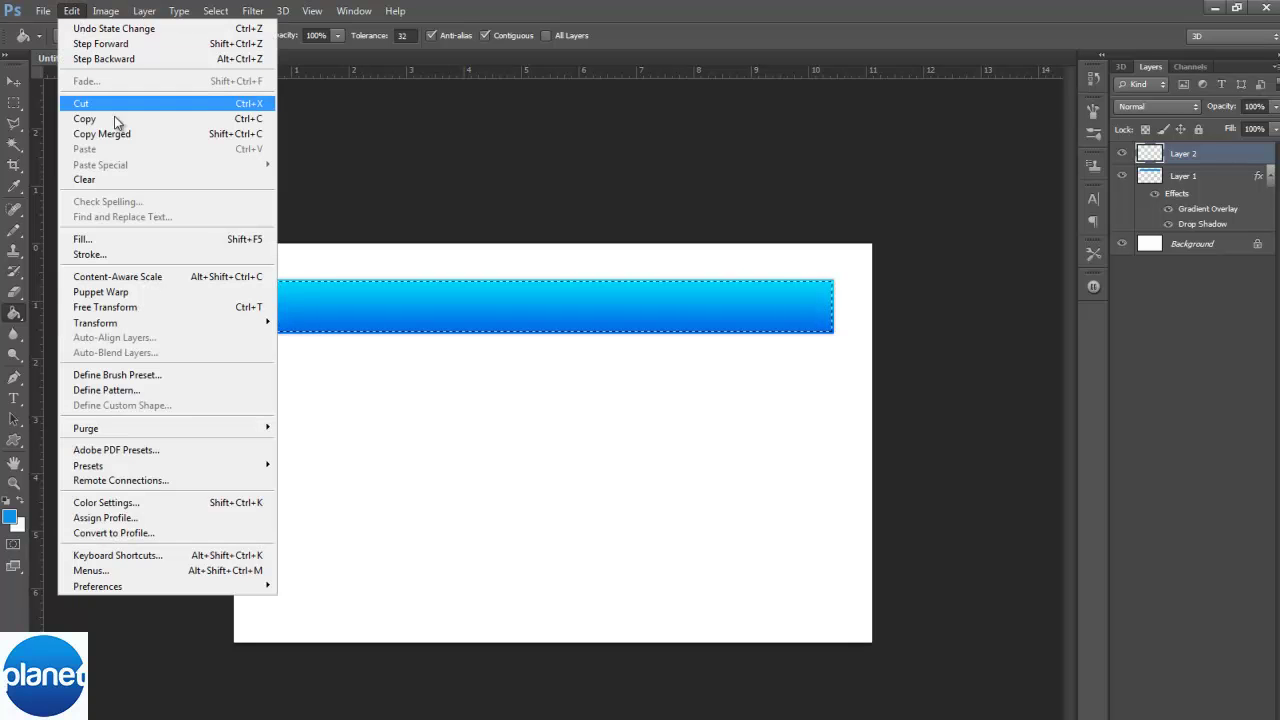
pyautogui.click(145, 254)
pyautogui.click(630, 266)
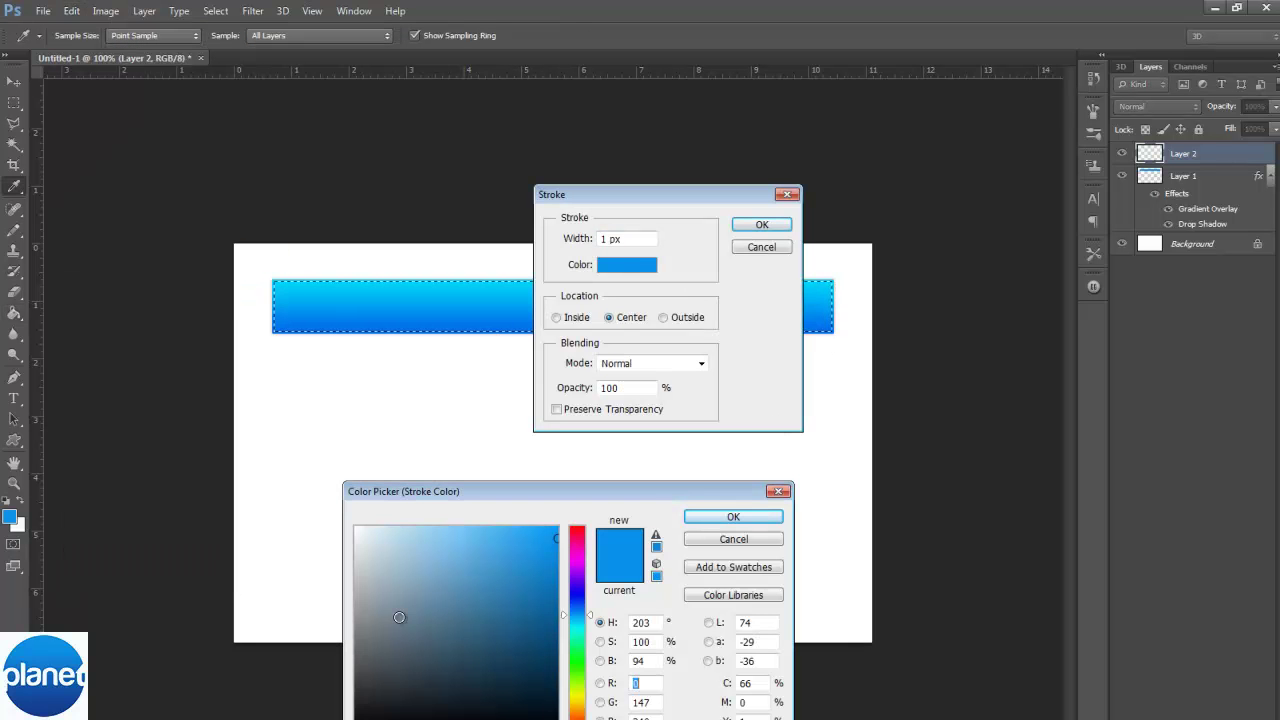
pyautogui.moveTo(400, 617); pyautogui.dragTo(354, 526)
pyautogui.click(729, 522)
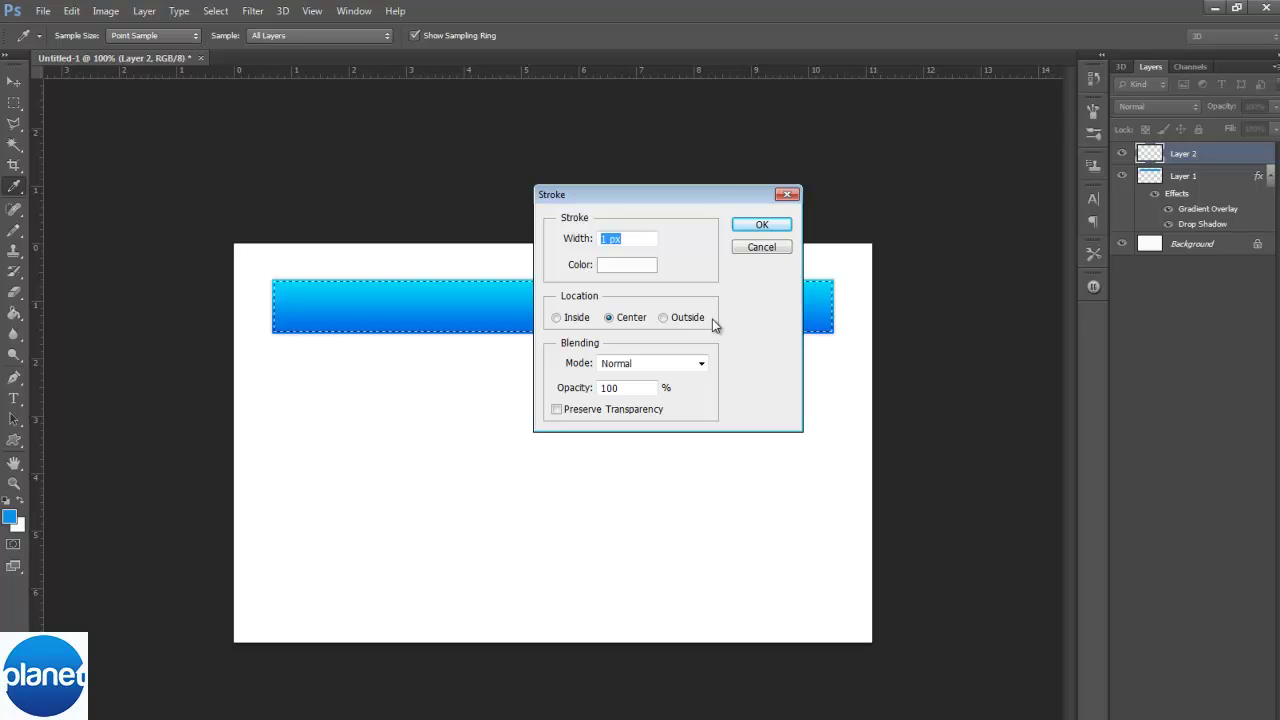
pyautogui.press('g')
pyautogui.click(752, 224)
pyautogui.hotkey('ctrl', 'd')
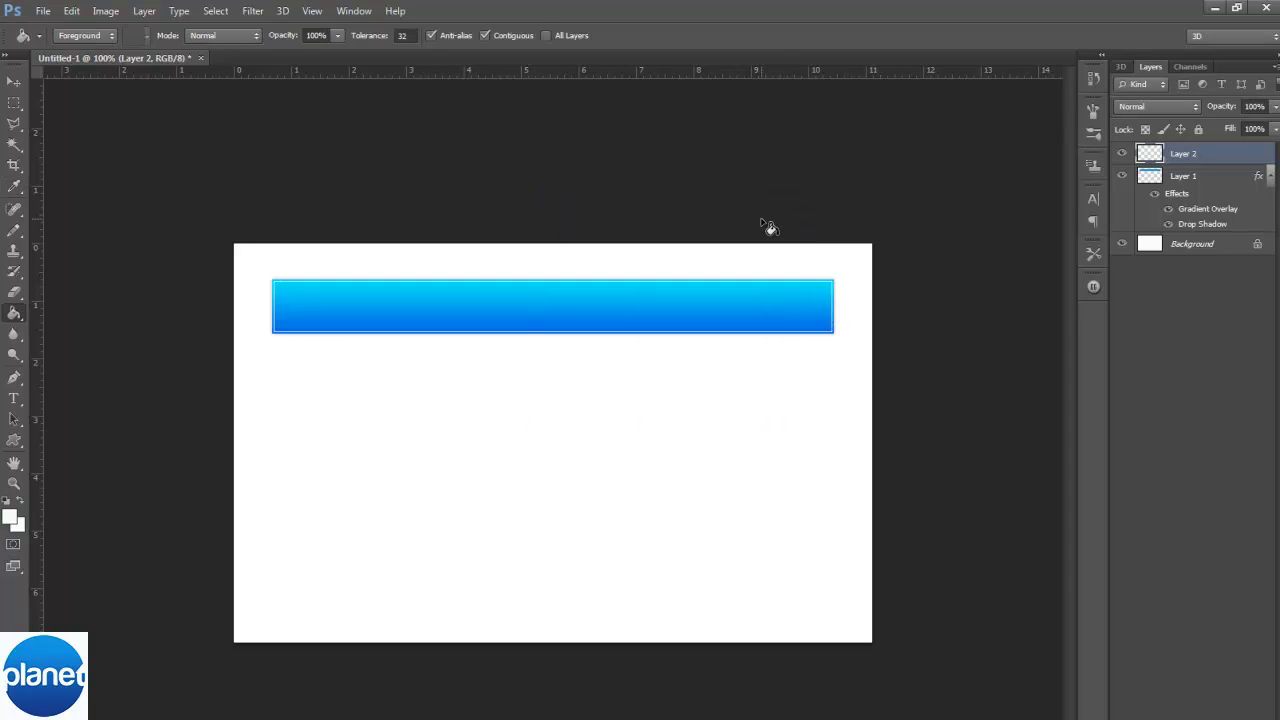
# Set Layer 2's blend mode to Overlay and its opacity to 55%
pyautogui.click(1160, 106)
pyautogui.click(1150, 315)
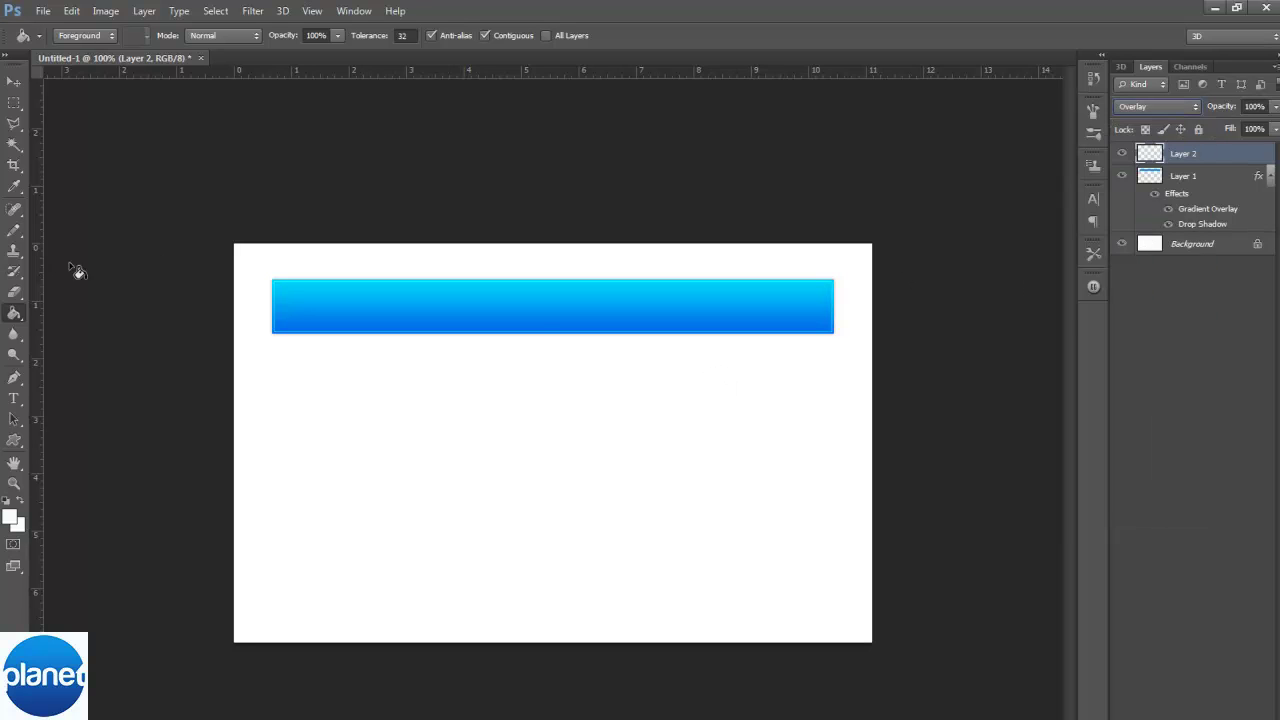
pyautogui.click(14, 81)
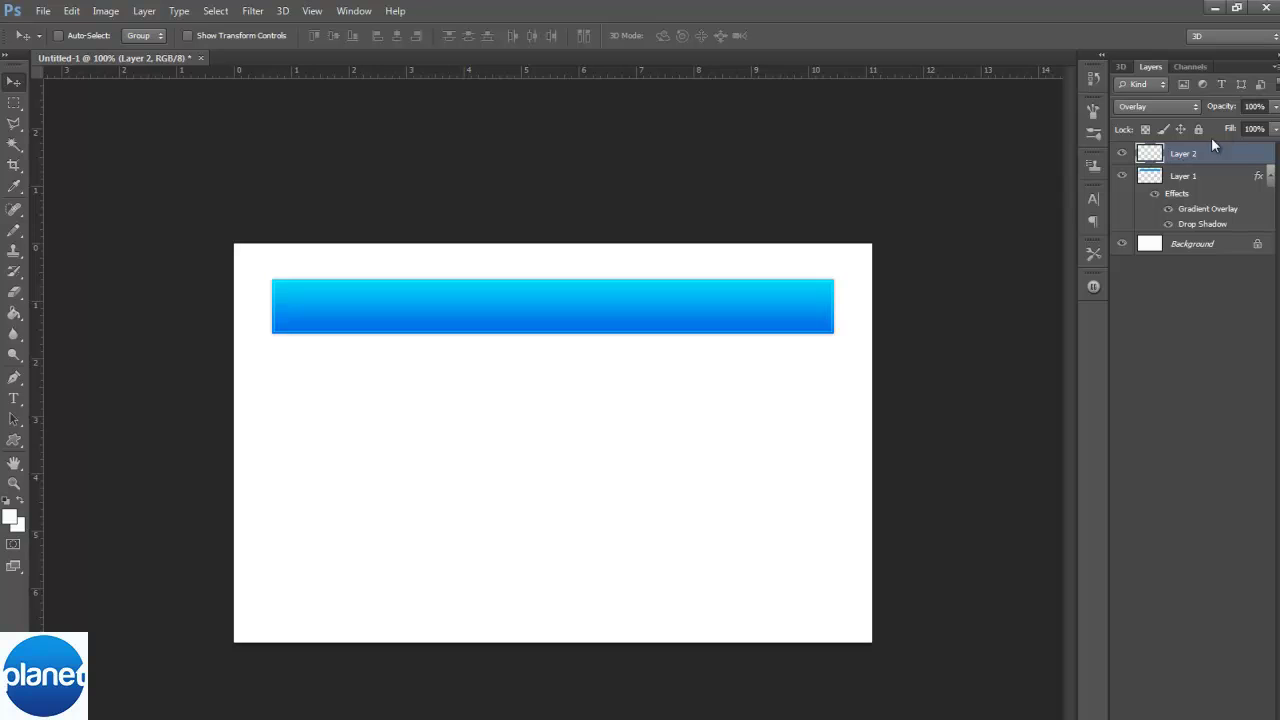
pyautogui.moveTo(1274, 112); pyautogui.dragTo(1241, 133)
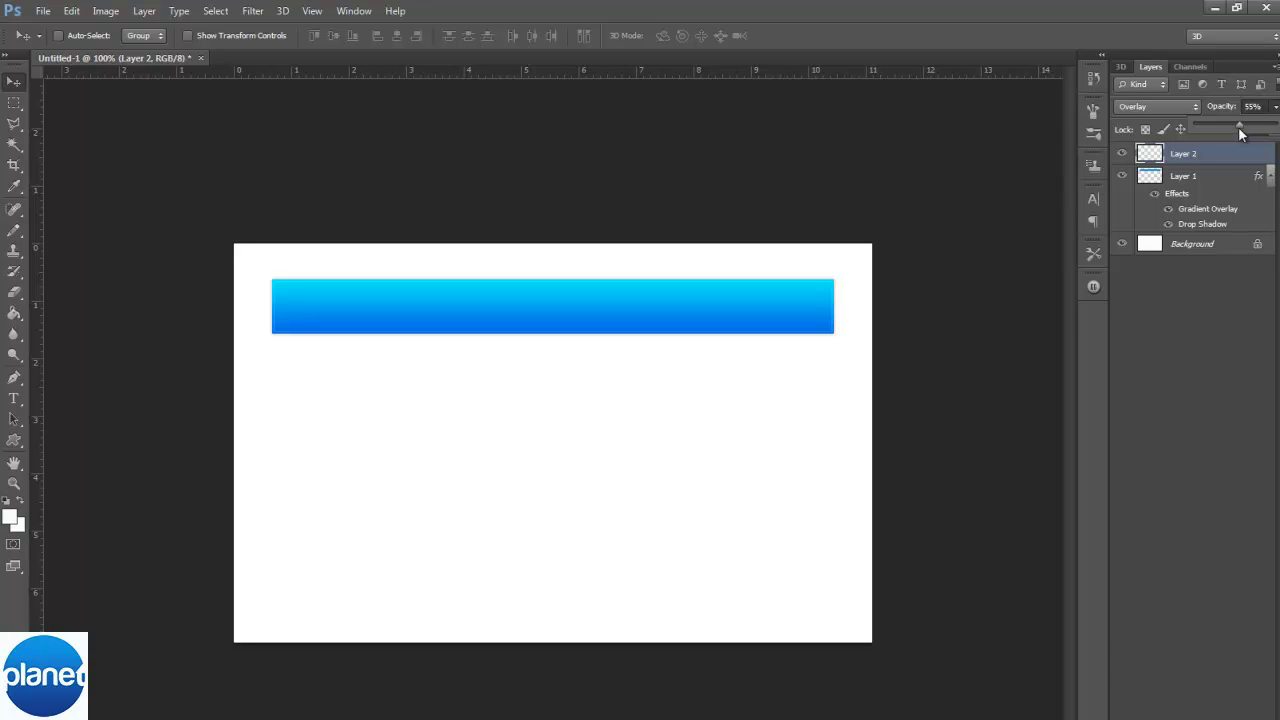
pyautogui.click(1198, 160)
# Add the text "HOME" near the bar's left end and color it white
pyautogui.click(14, 398)
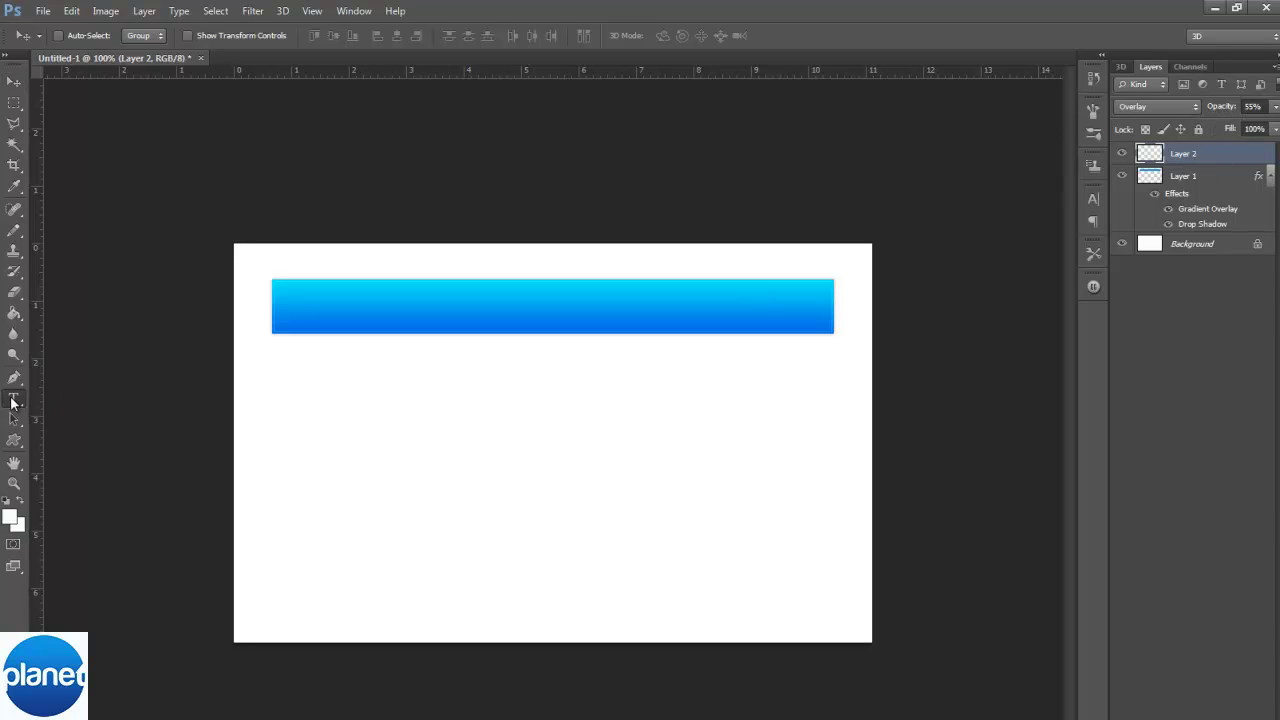
pyautogui.click(314, 309)
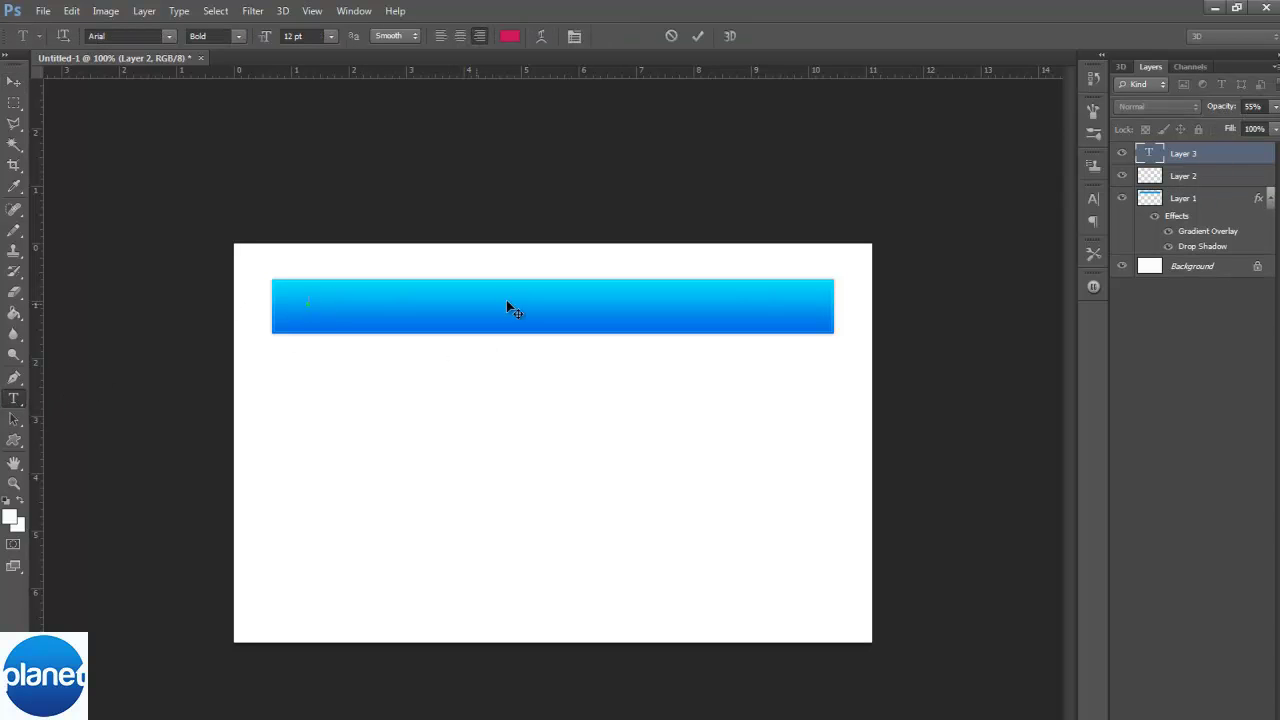
pyautogui.write('HOME')
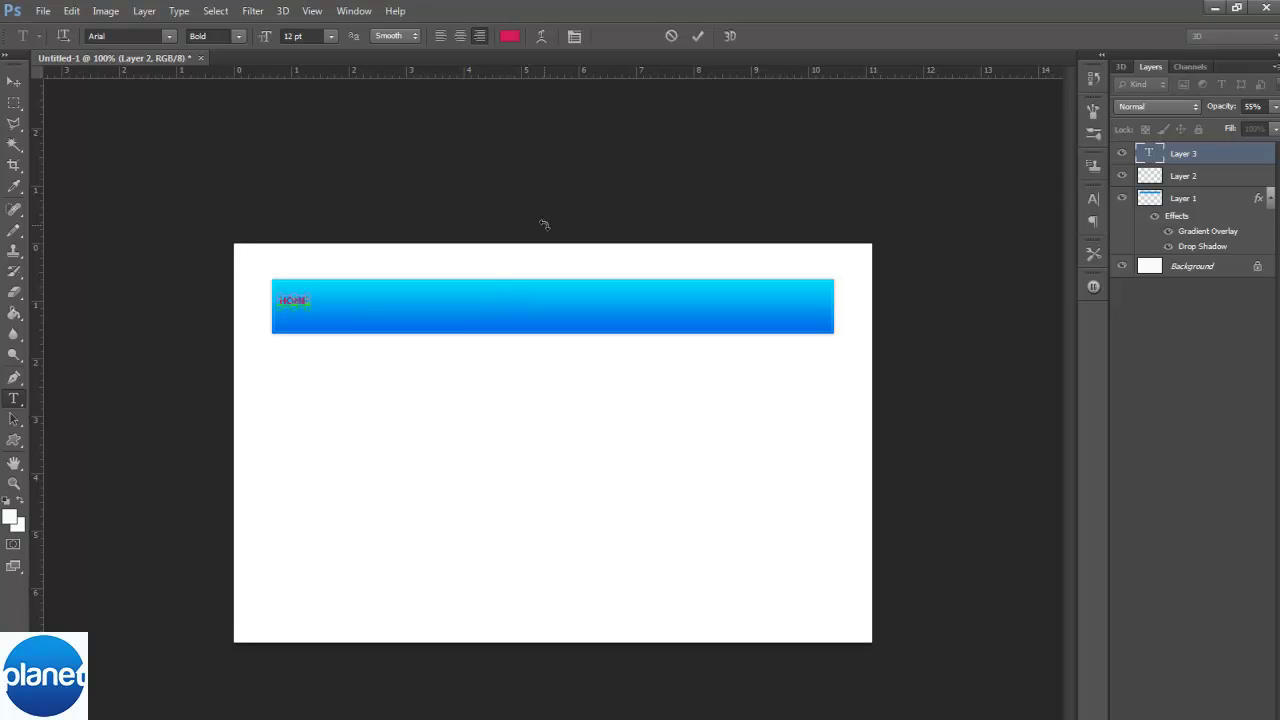
pyautogui.hotkey('ctrl', 'a')
pyautogui.click(510, 36)
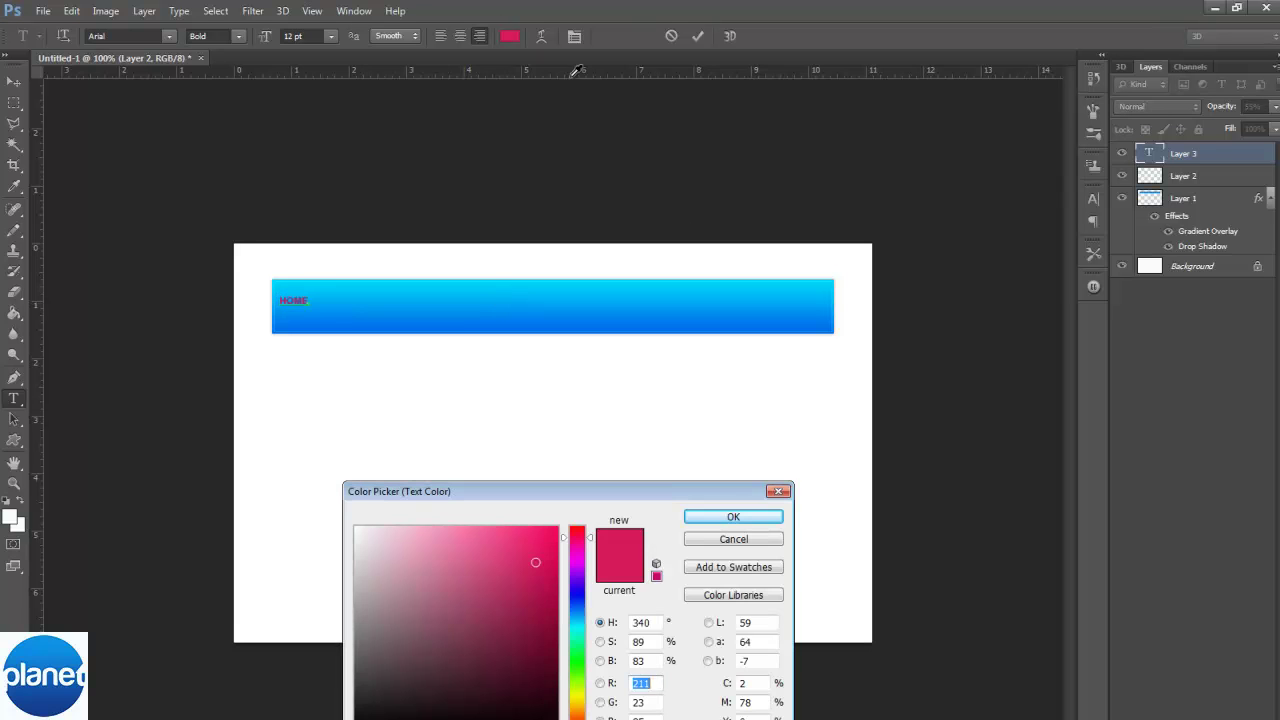
pyautogui.click(249, 468)
pyautogui.click(718, 514)
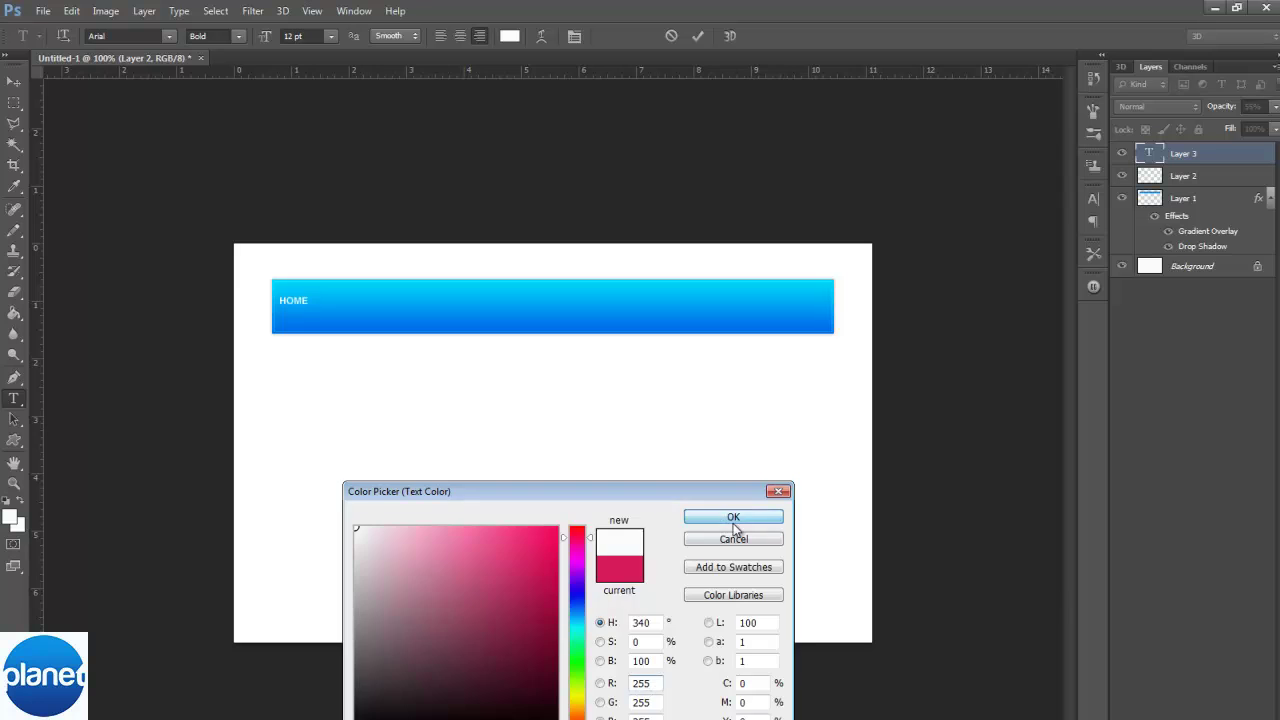
# Set the HOME text size to 18 pt and reposition it within the left end of the bar
pyautogui.click(330, 36)
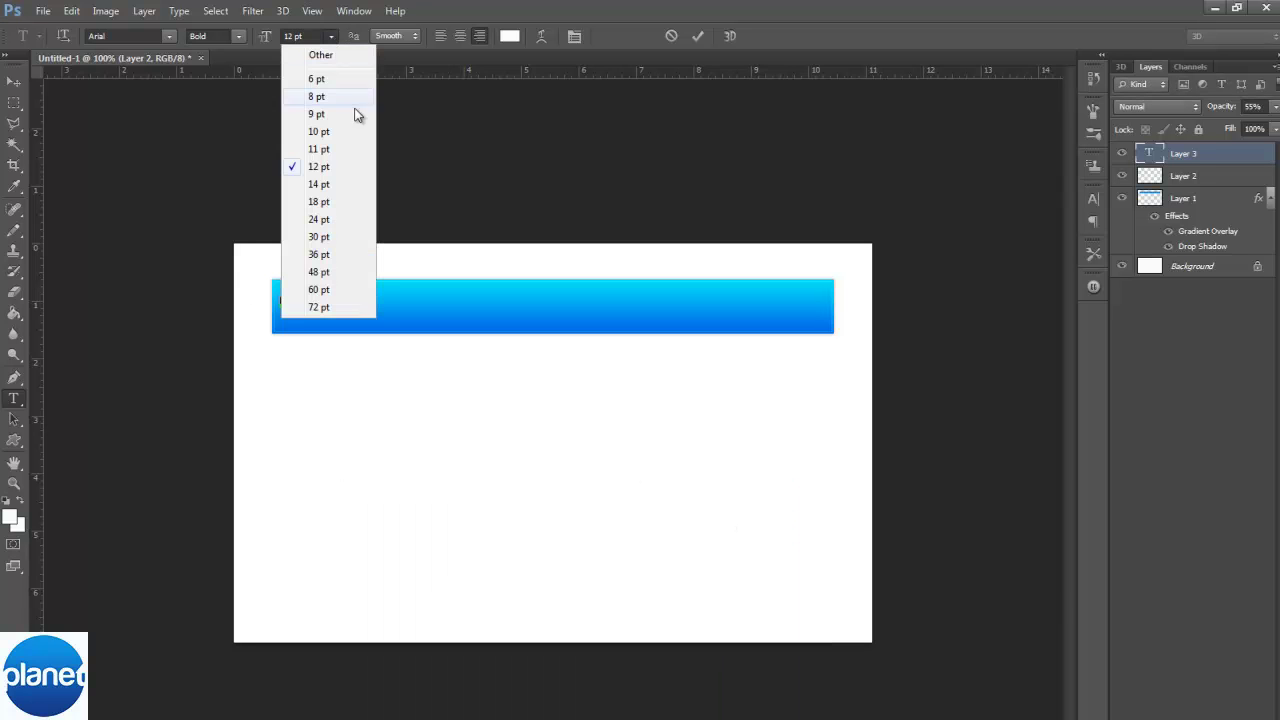
pyautogui.click(360, 202)
pyautogui.moveTo(437, 400); pyautogui.dragTo(377, 390)
pyautogui.hotkey('ctrl', 'a')
pyautogui.click(344, 305)
pyautogui.hotkey('ctrl', 'a')
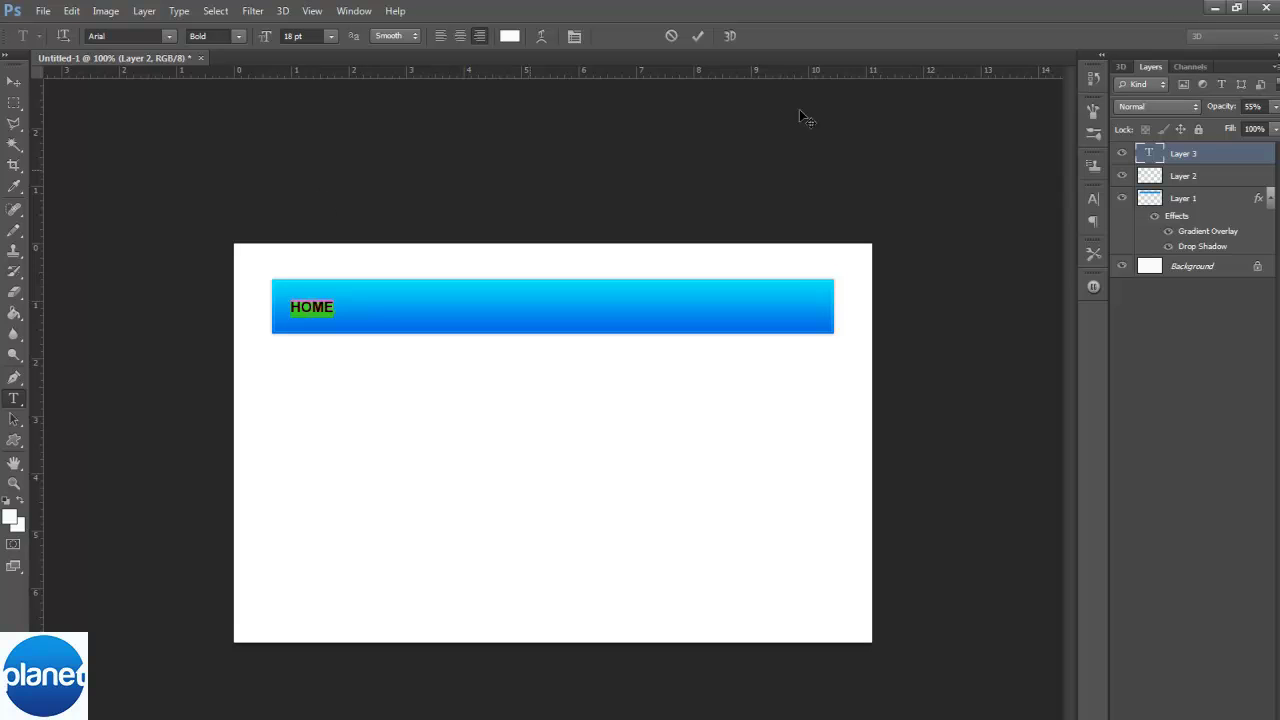
# Turn off All Caps for the HOME text in the character settings
pyautogui.click(573, 36)
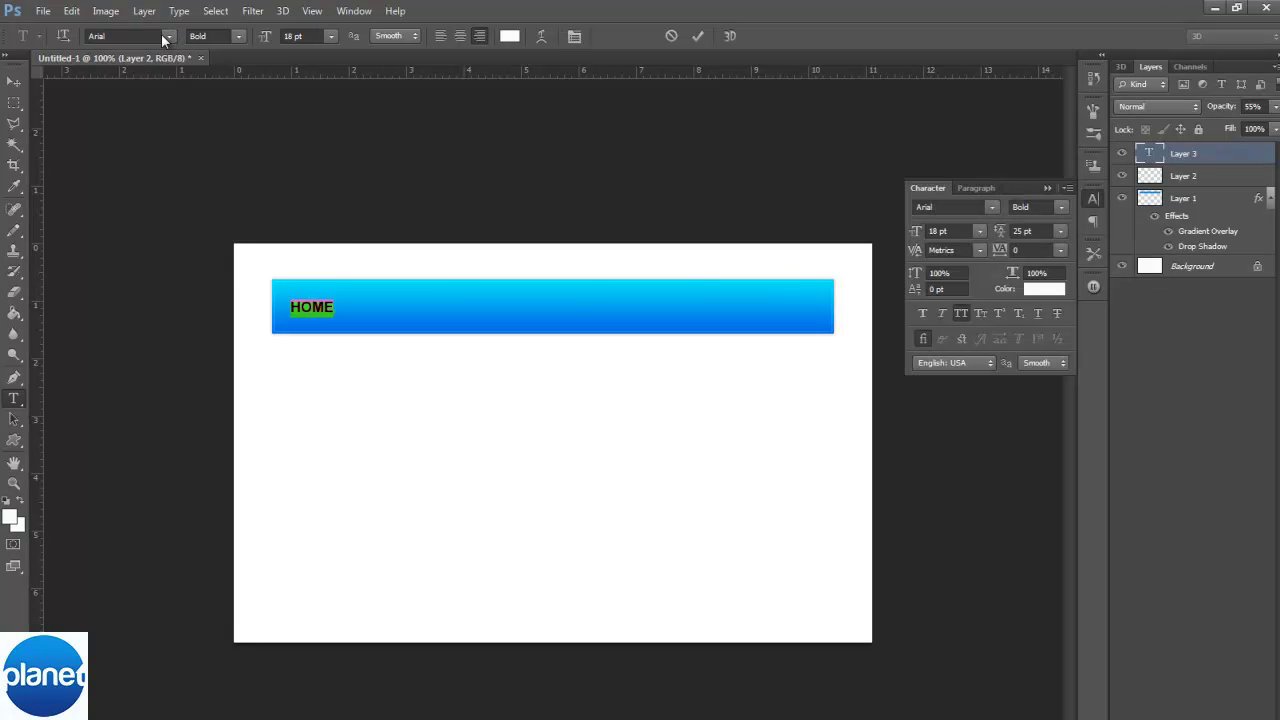
pyautogui.click(329, 314)
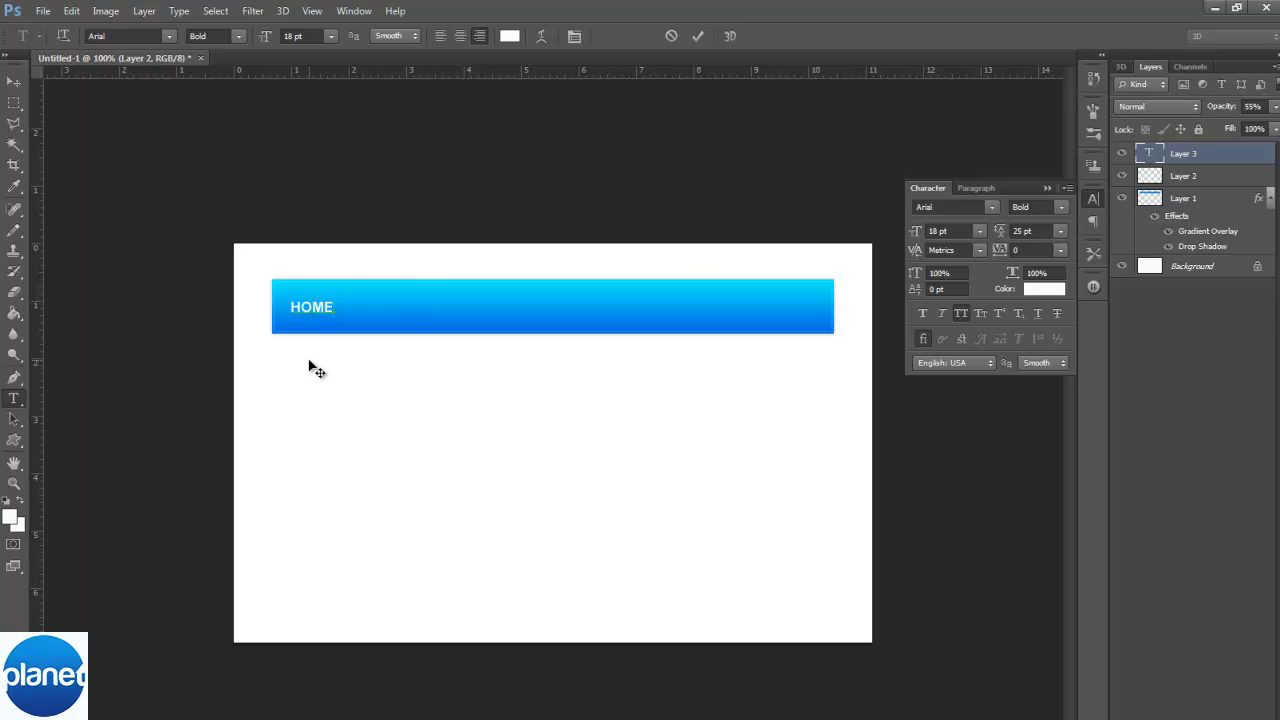
pyautogui.doubleClick(330, 307)
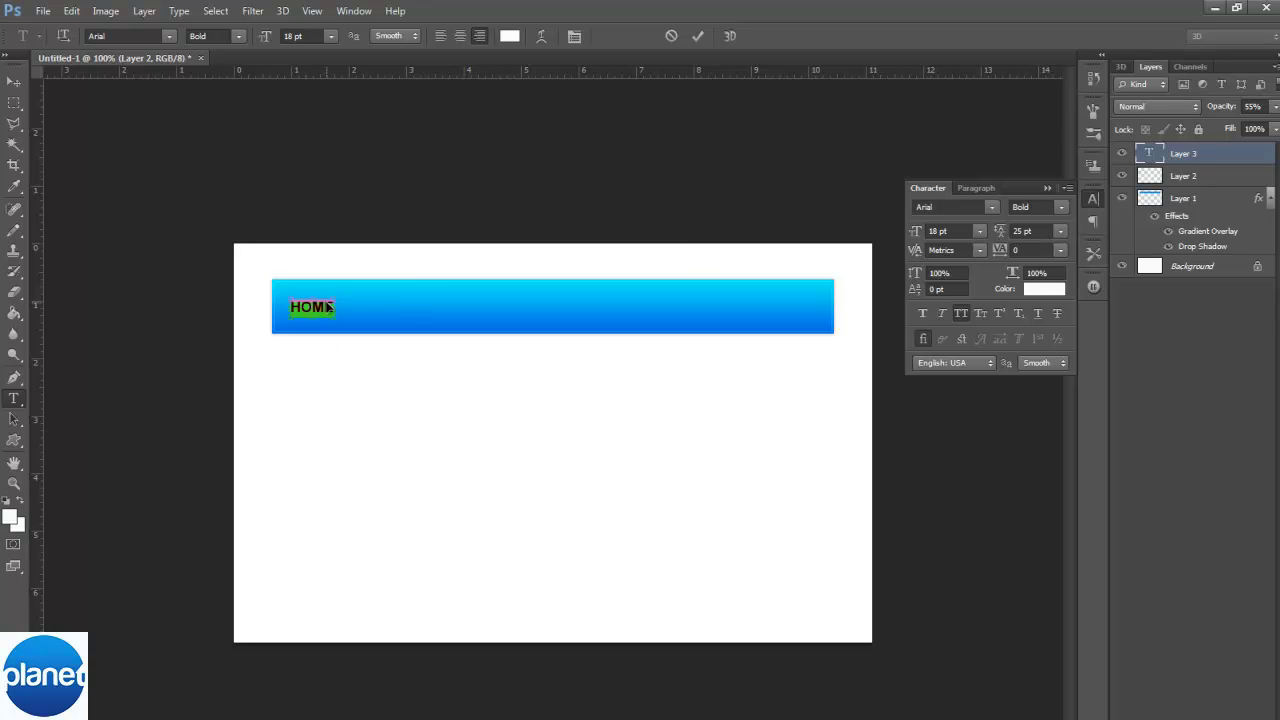
pyautogui.click(1061, 232)
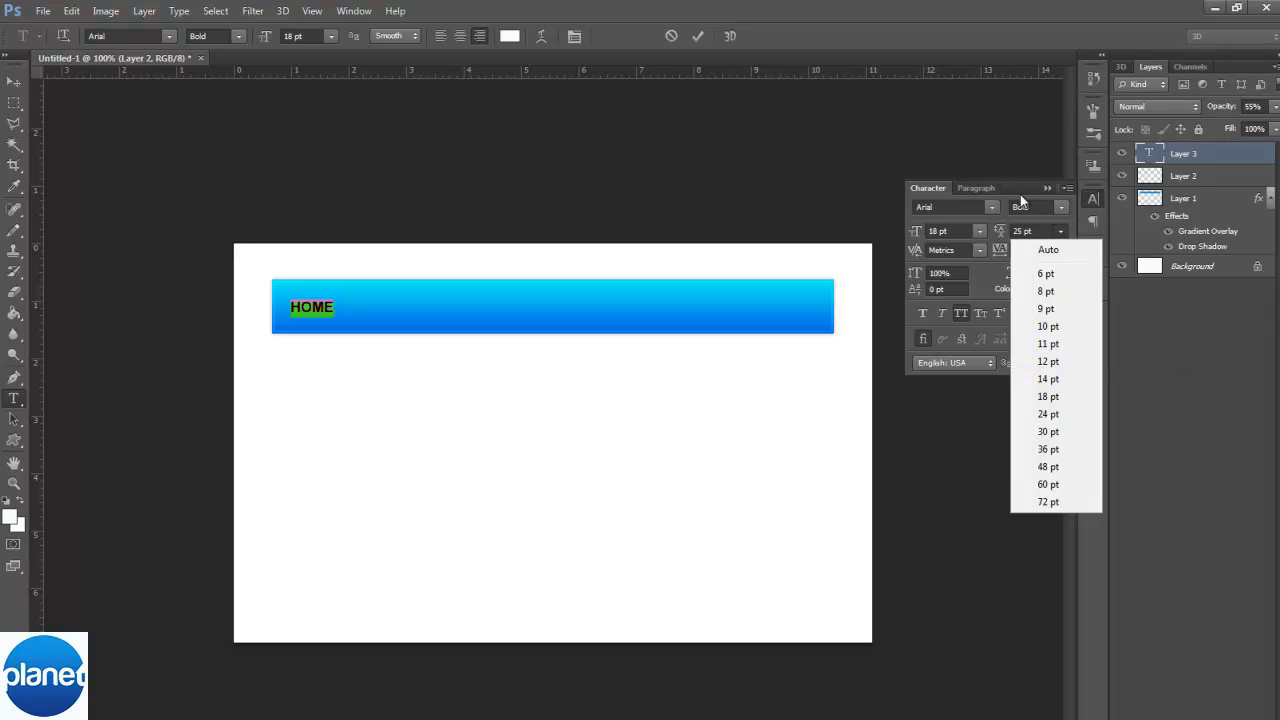
pyautogui.click(1156, 225)
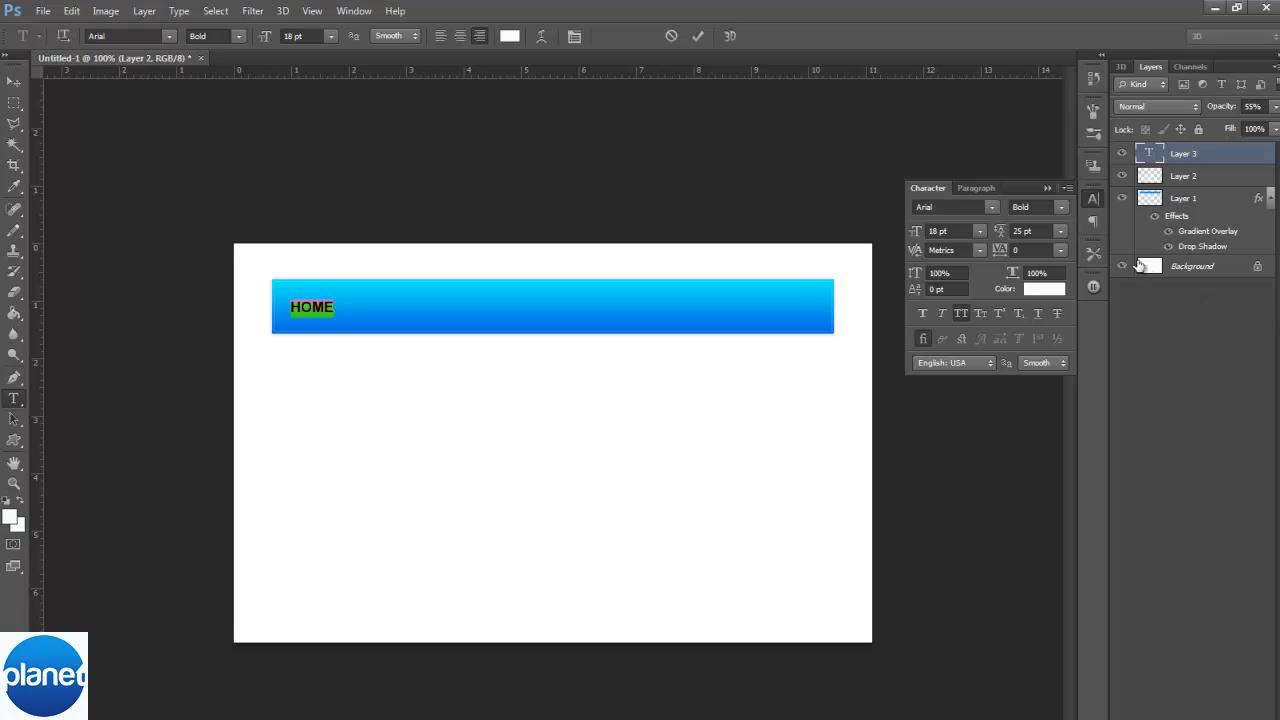
pyautogui.click(961, 313)
# Set the home text size to 15 pt and commit the text
pyautogui.click(330, 37)
pyautogui.click(324, 186)
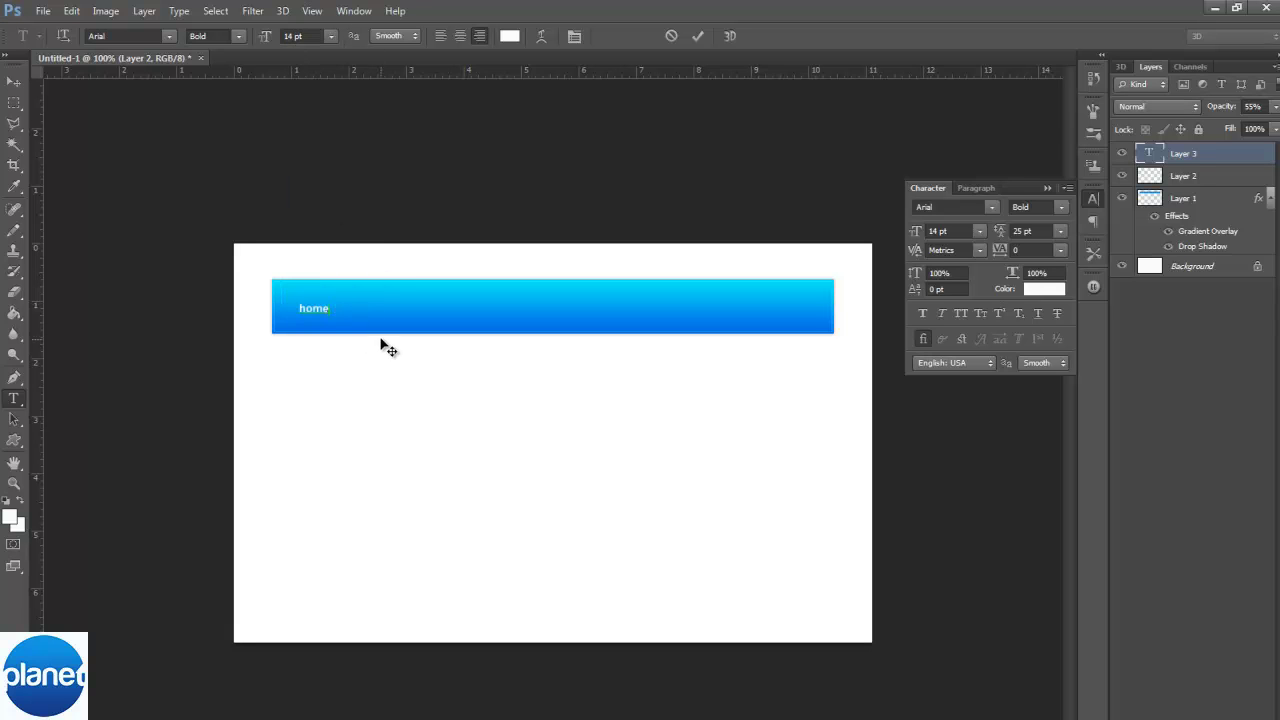
pyautogui.press('Up')
pyautogui.hotkey('ctrl', 'Return')
pyautogui.press('v')
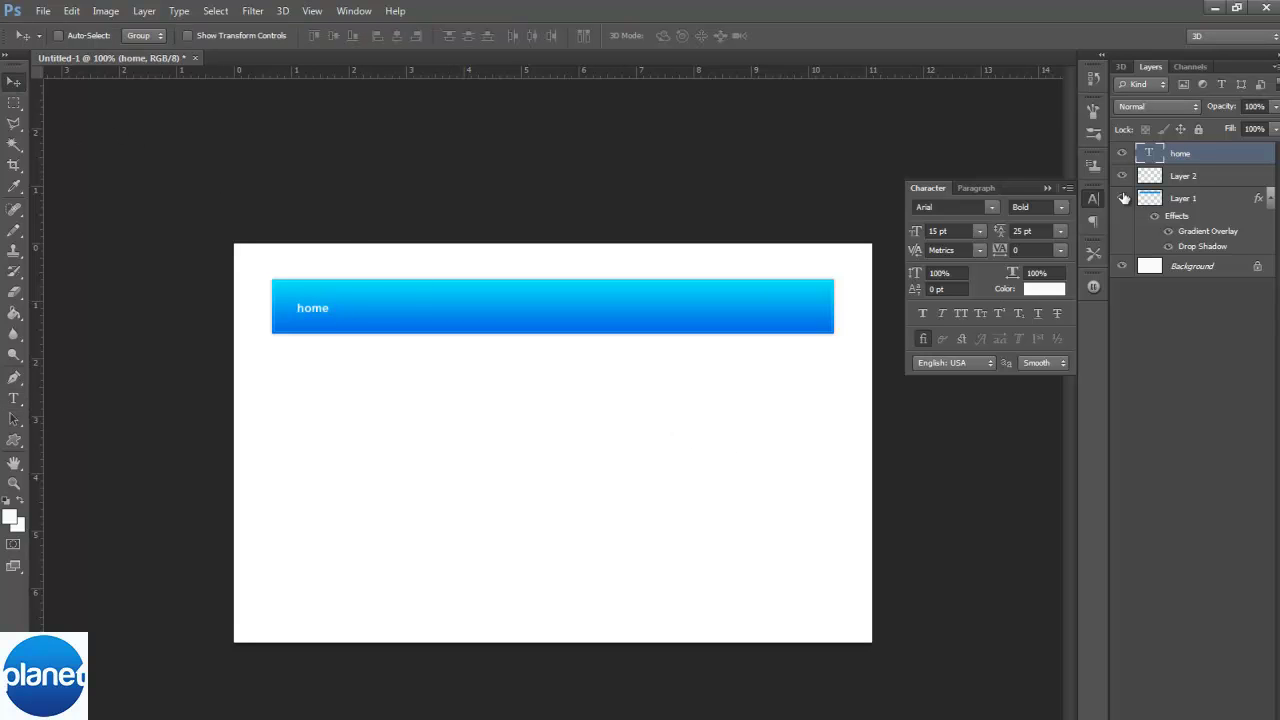
# Close the character settings and nudge the home text slightly to the left
pyautogui.click(1046, 188)
pyautogui.press('Left')
pyautogui.press('Left')
pyautogui.press('Left')
pyautogui.press('Left')
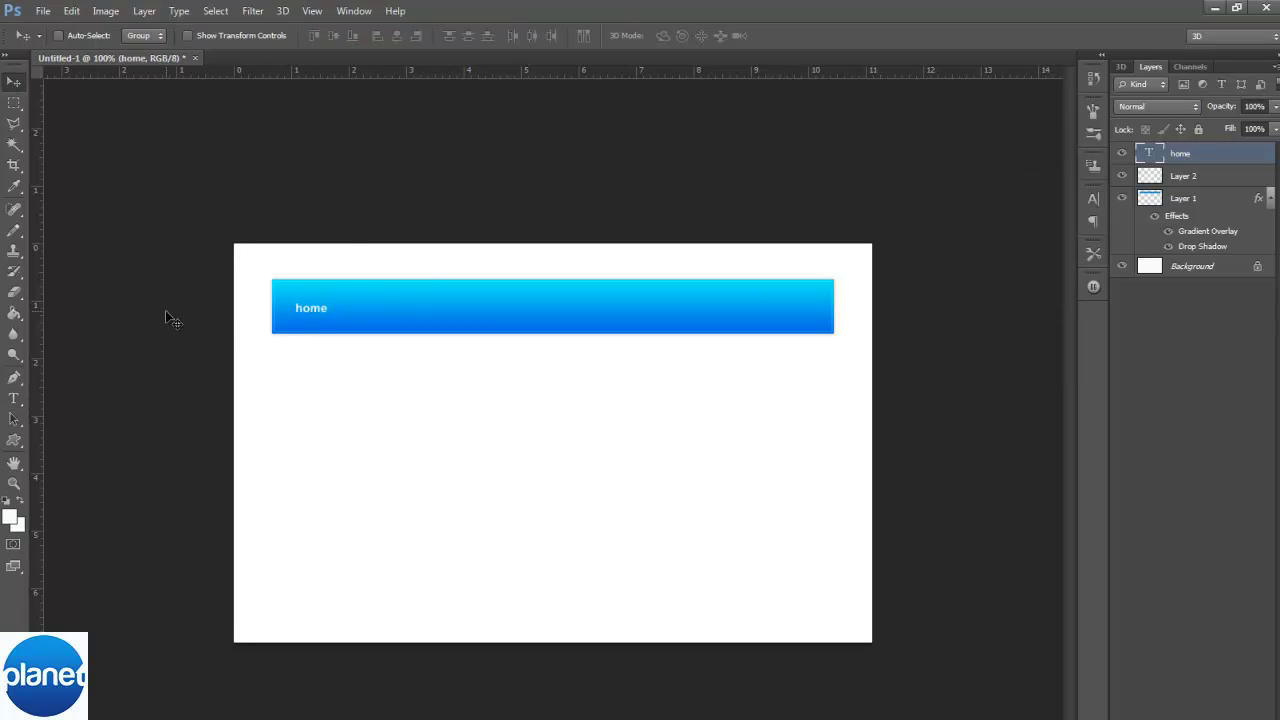
# Set the home text size to 16 pt and commit the change
pyautogui.click(14, 399)
pyautogui.click(348, 306)
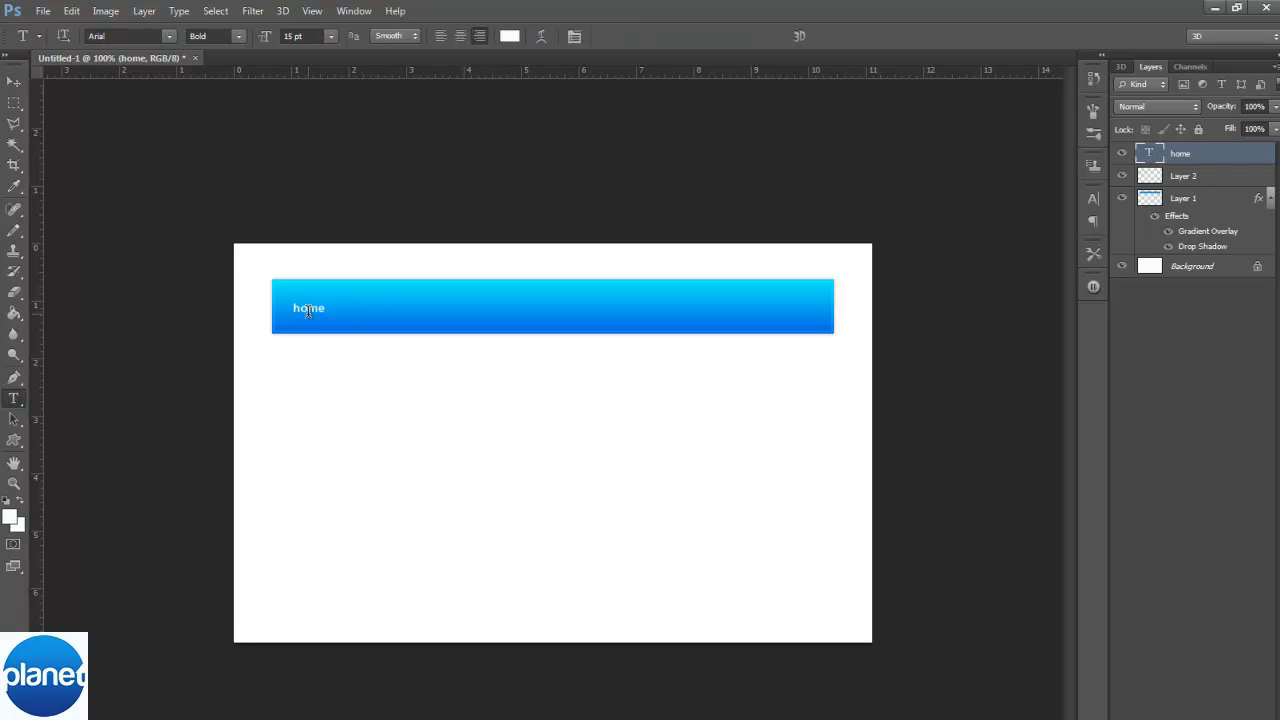
pyautogui.hotkey('ctrl', 'a')
pyautogui.moveTo(310, 36); pyautogui.dragTo(230, 36)
pyautogui.write('15')
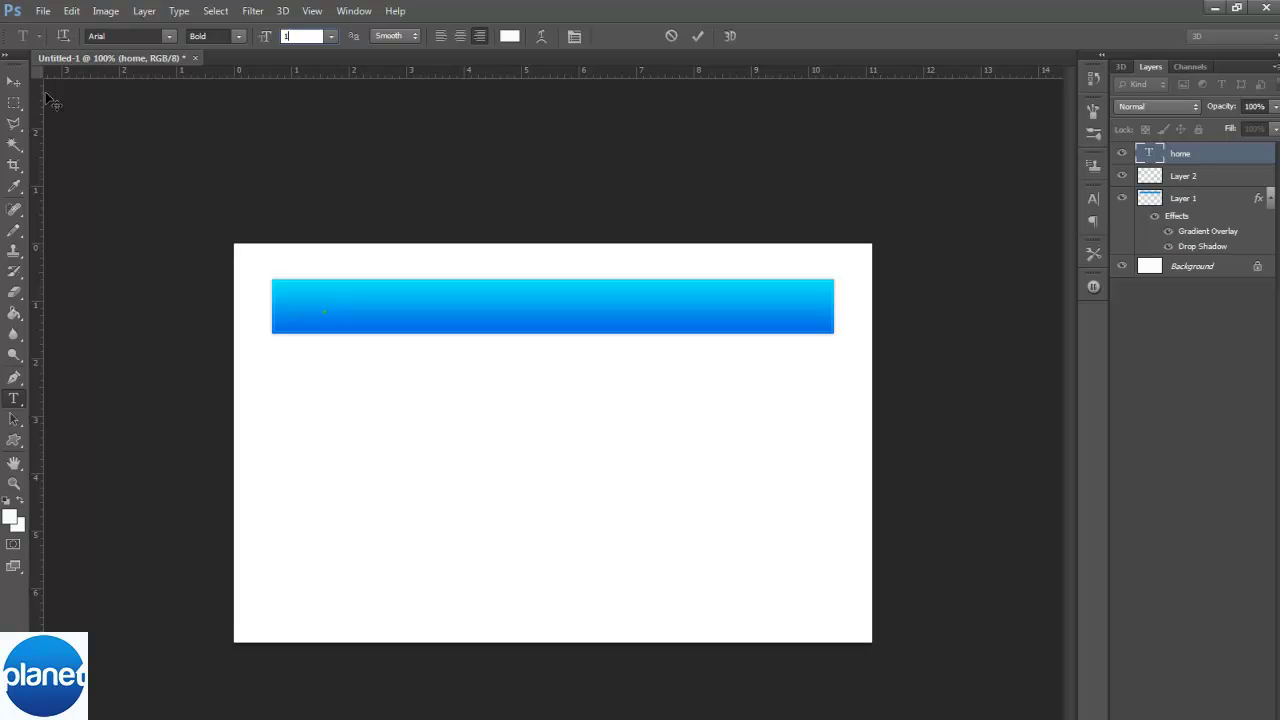
pyautogui.click(12, 81)
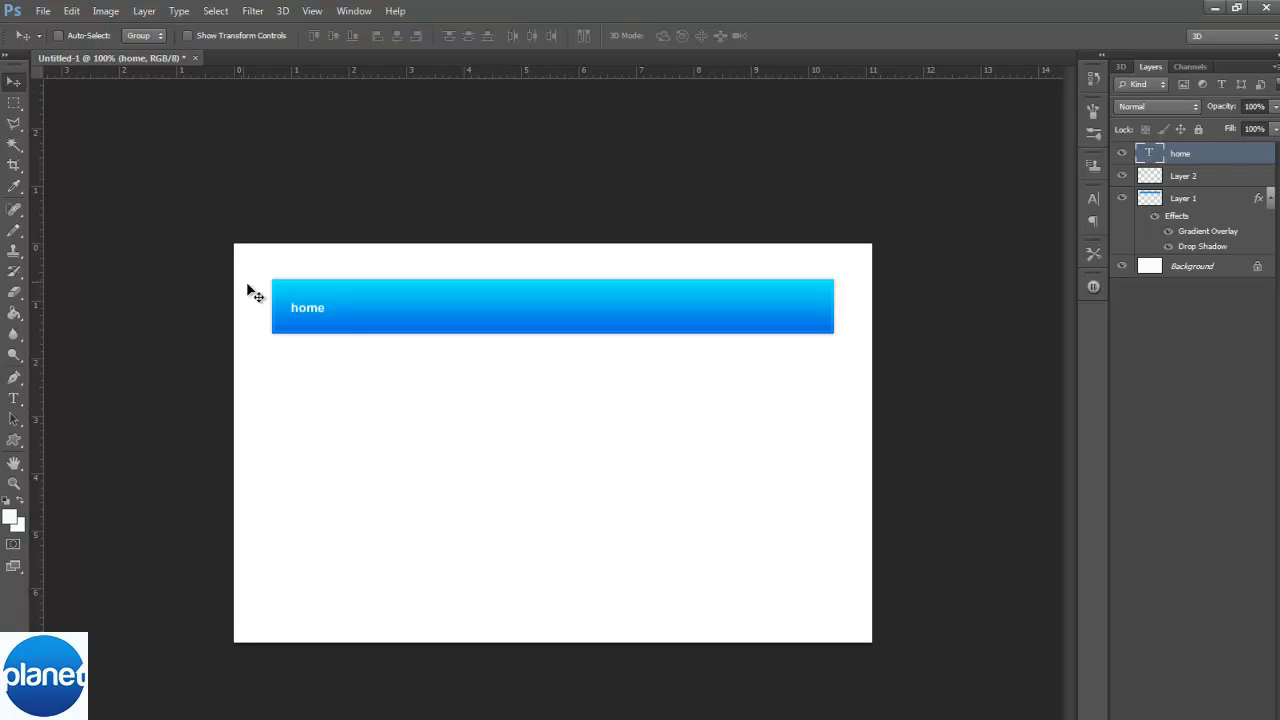
# Nudge the home text slightly to the right and down within the bar
pyautogui.press('Right')
pyautogui.press('Right')
pyautogui.press('Right')
pyautogui.press('Down')
# Left-align the home text and move it back to the left end of the bar
pyautogui.click(14, 399)
pyautogui.click(327, 308)
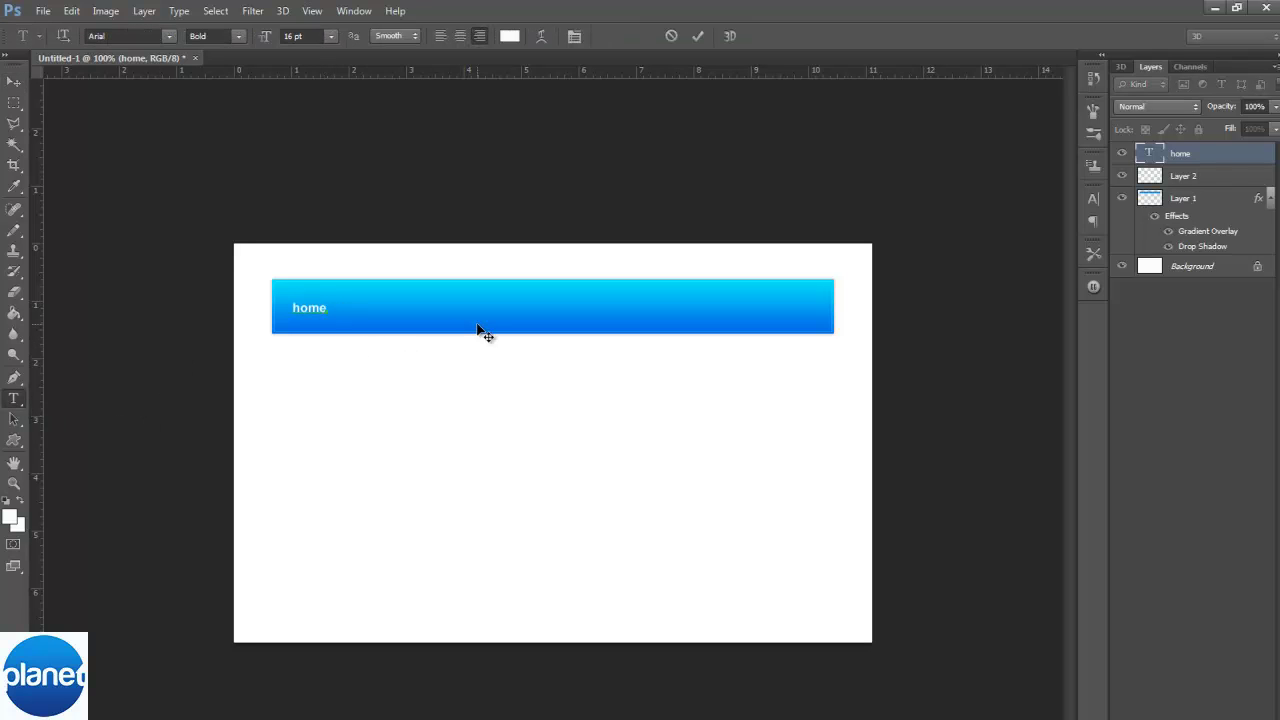
pyautogui.hotkey('ctrl', 'a')
pyautogui.click(437, 37)
pyautogui.click(16, 82)
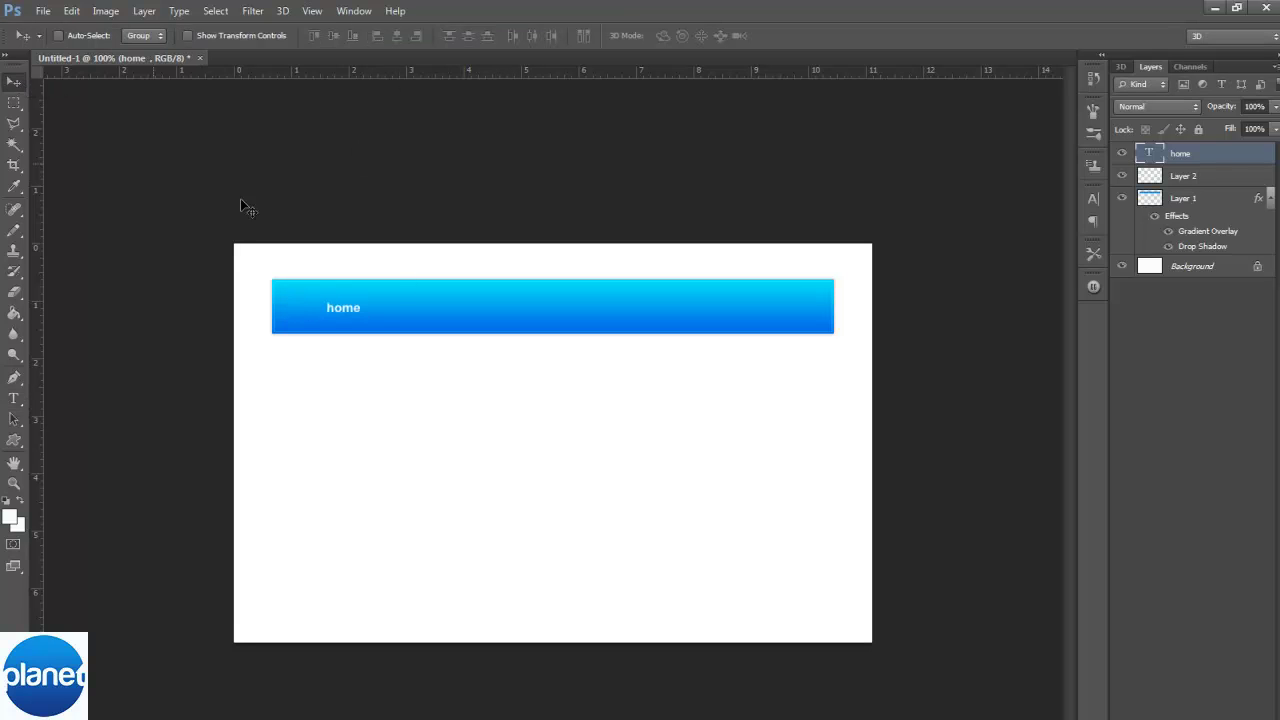
pyautogui.moveTo(342, 318); pyautogui.dragTo(559, 506)
pyautogui.moveTo(569, 314); pyautogui.dragTo(311, 471)
# Extend the home text with evenly spaced items: about me, services, portfolio, contact, social and the team
pyautogui.click(16, 400)
pyautogui.click(327, 308)
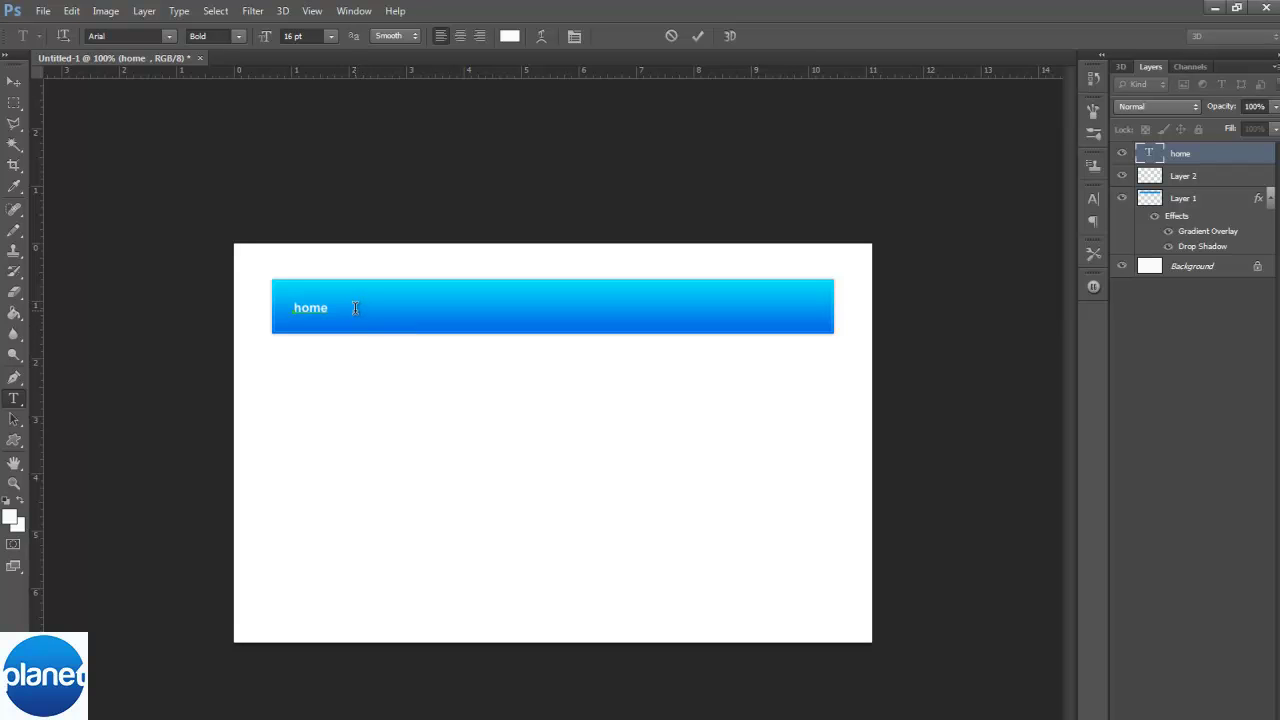
pyautogui.moveTo(356, 308); pyautogui.dragTo(328, 310)
pyautogui.click(358, 309)
pyautogui.moveTo(359, 307); pyautogui.dragTo(336, 316)
pyautogui.hotkey('ctrl', 'a')
pyautogui.moveTo(359, 308)
pyautogui.mouseDown()
pyautogui.moveTo(330, 311)
pyautogui.moveTo(359, 308)
pyautogui.mouseUp()
pyautogui.write('portfolio')
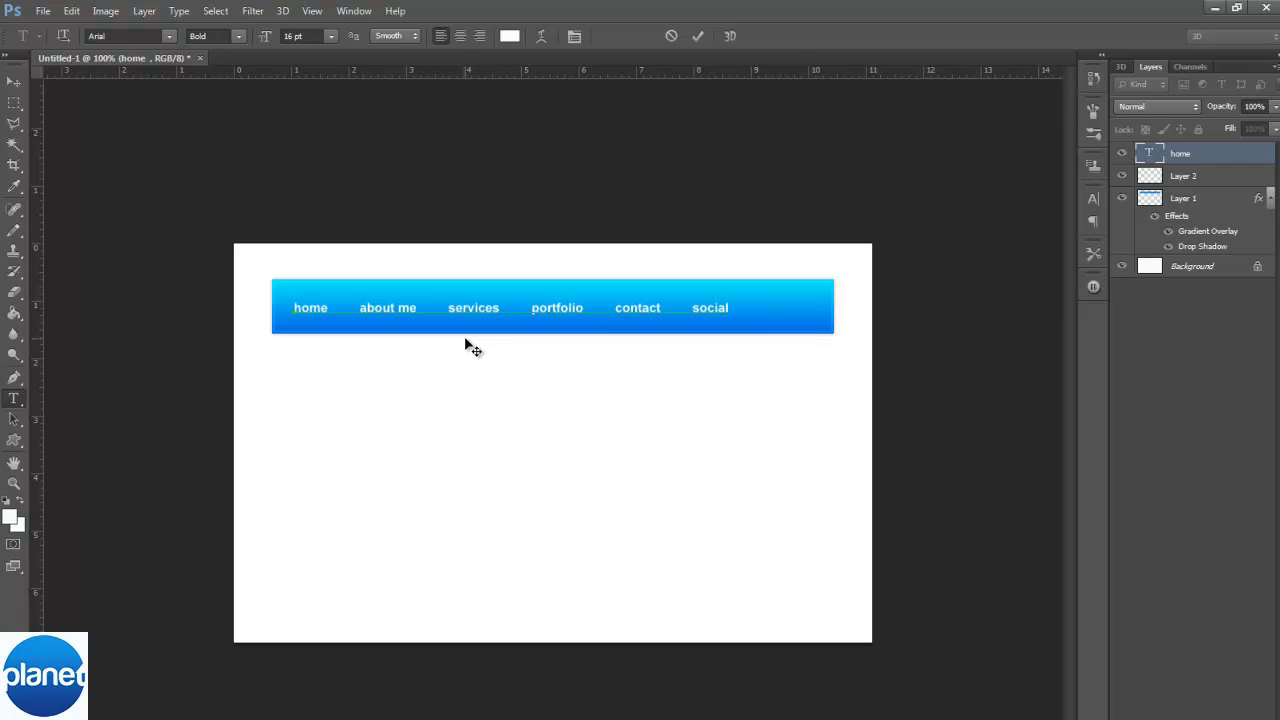
pyautogui.write('the team')
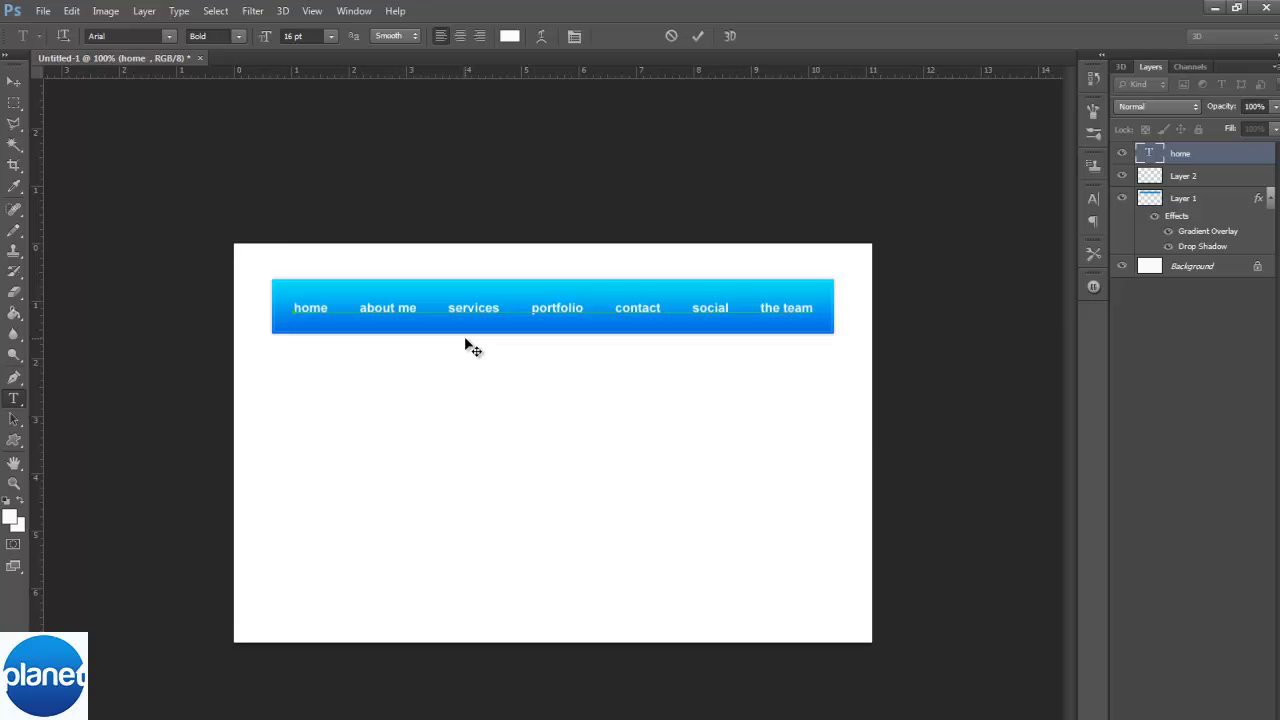
pyautogui.click(22, 86)
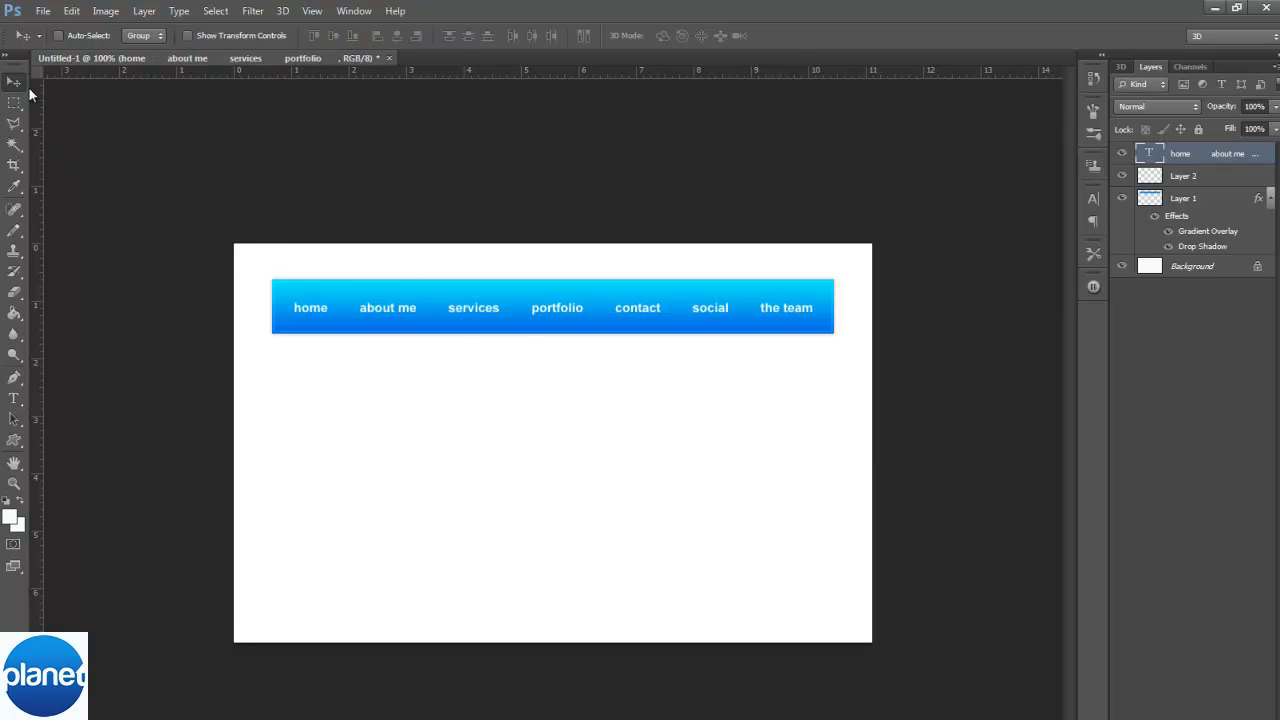
# Replace the last menu item "the team" with "team" and commit the text
pyautogui.click(14, 398)
pyautogui.moveTo(762, 307); pyautogui.dragTo(918, 310)
pyautogui.write('team')
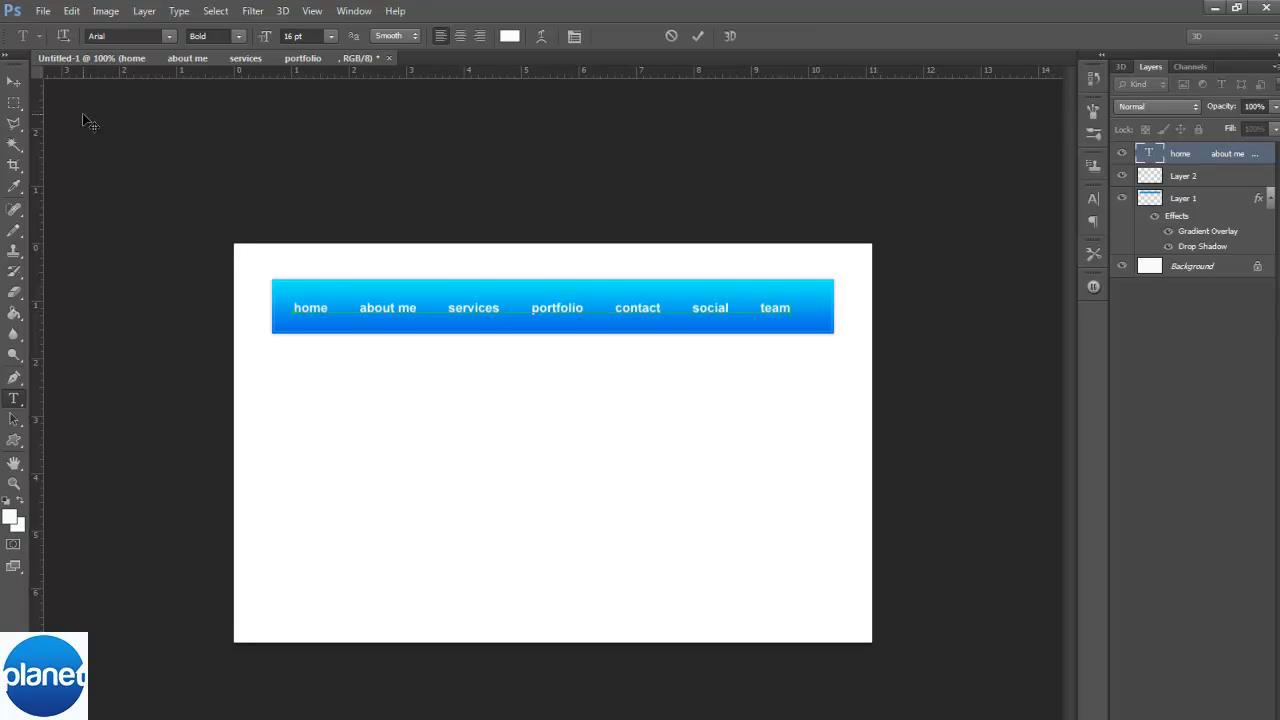
pyautogui.click(14, 80)
# Nudge the menu text to the right so it sits centered across the bar
pyautogui.press('Right')
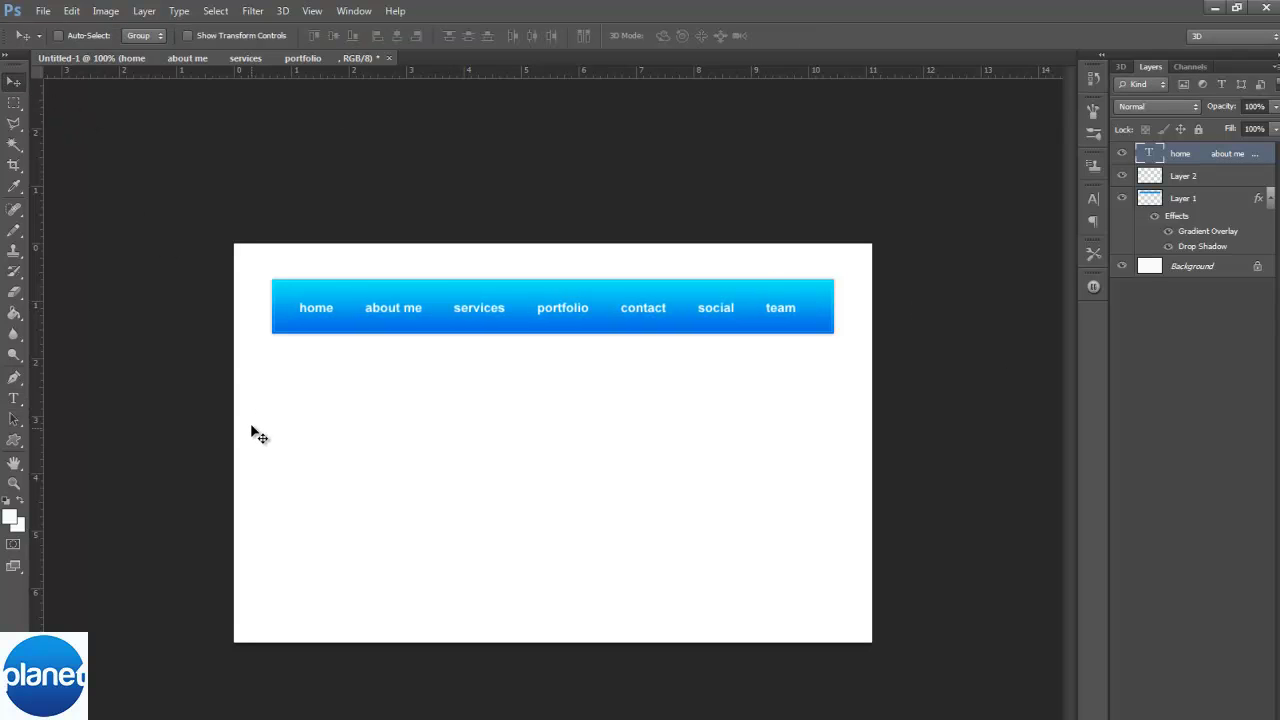
pyautogui.press('Right')
pyautogui.press('Left')
pyautogui.press('Right')
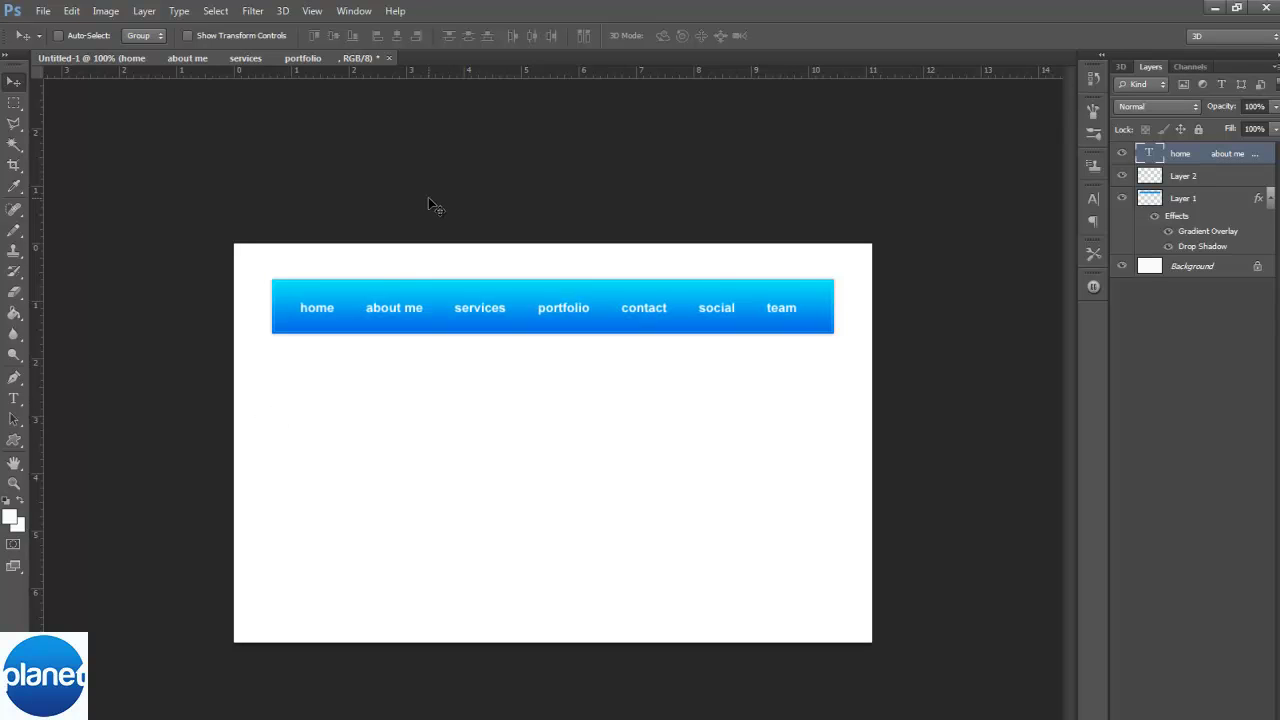
pyautogui.press('Left')
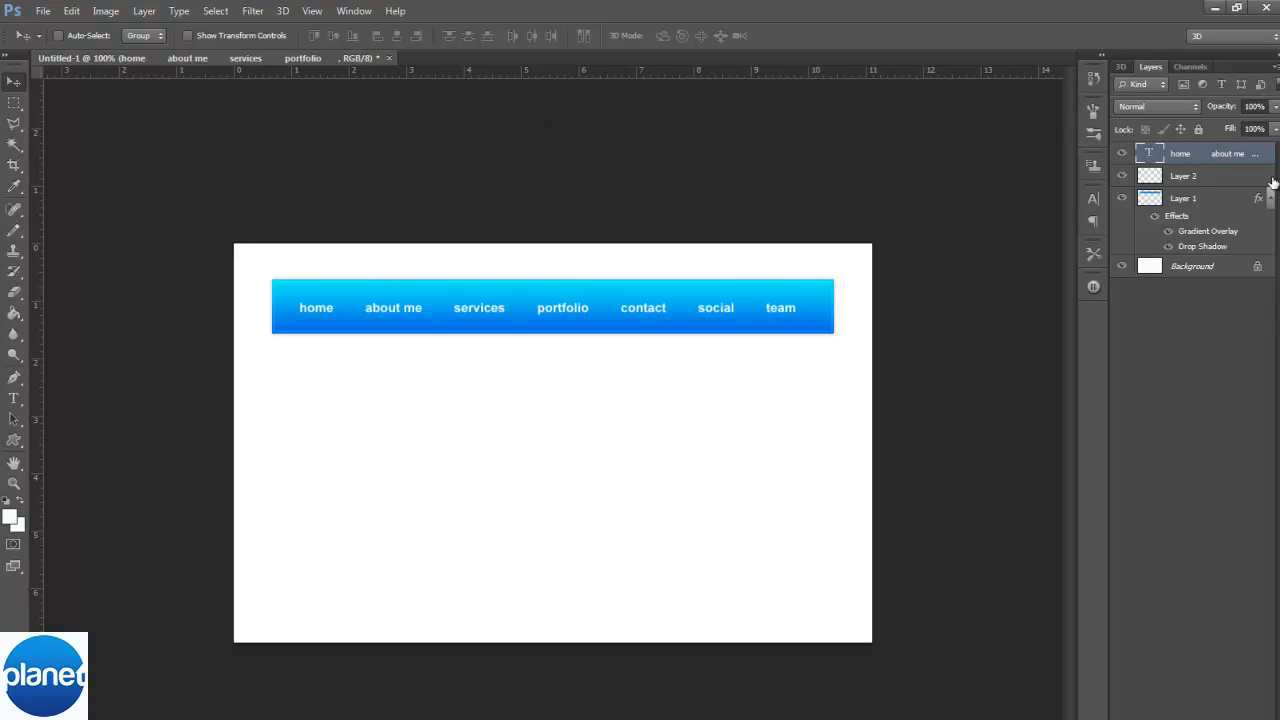
# Rename the menu text layer to "text"
pyautogui.doubleClick(1203, 158)
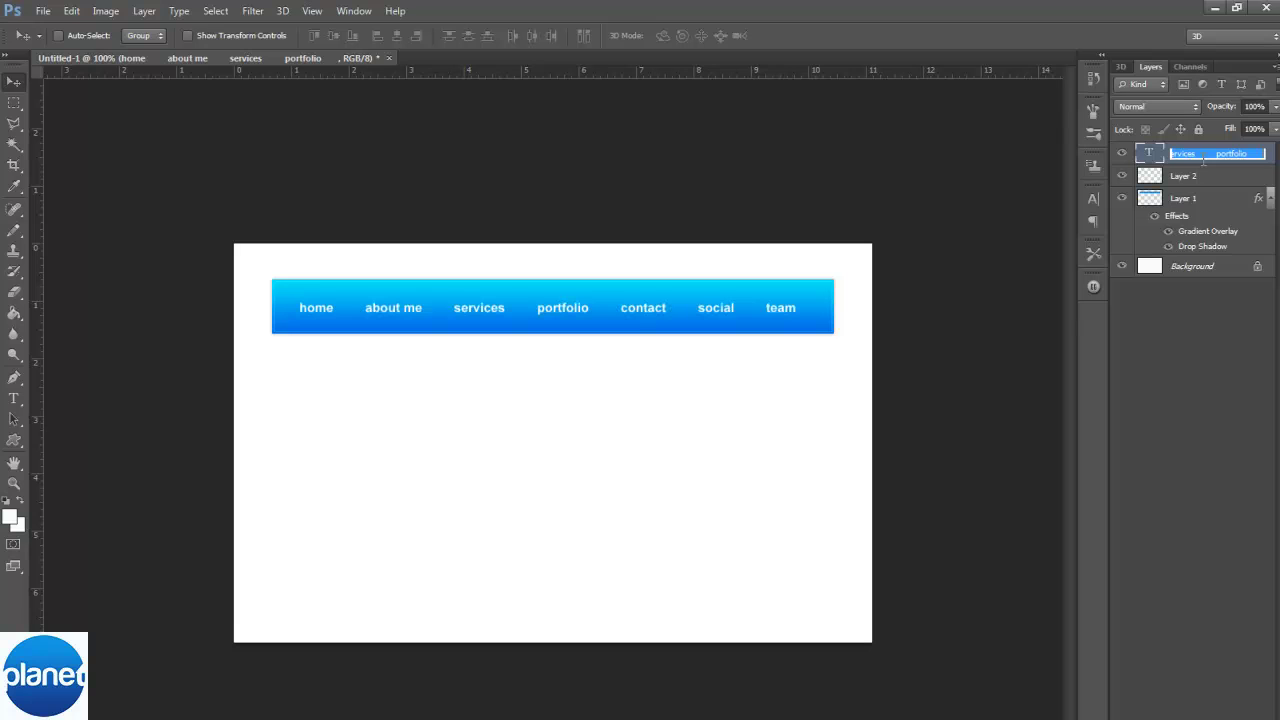
pyautogui.write('text')
pyautogui.press('Return')
# Apply a drop shadow to the text layer with distance 1 px, size 0 px and opacity lowered to about 26%
pyautogui.doubleClick(1240, 157)
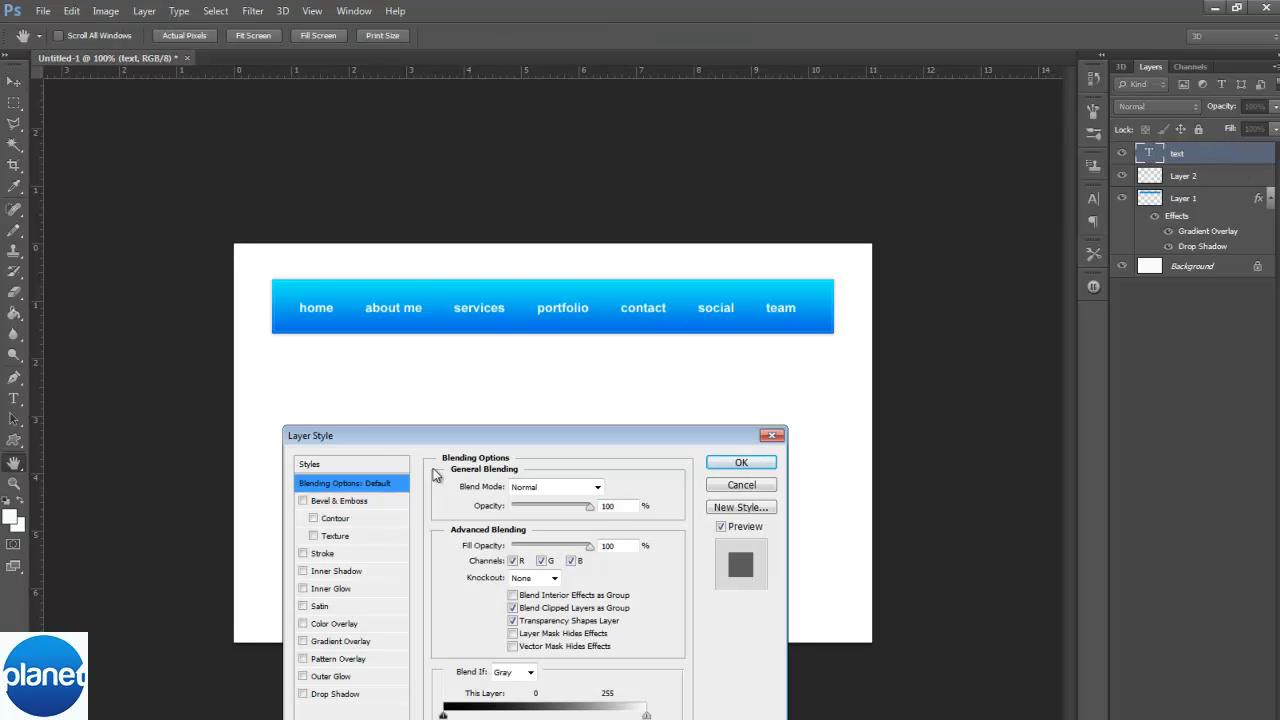
pyautogui.click(333, 694)
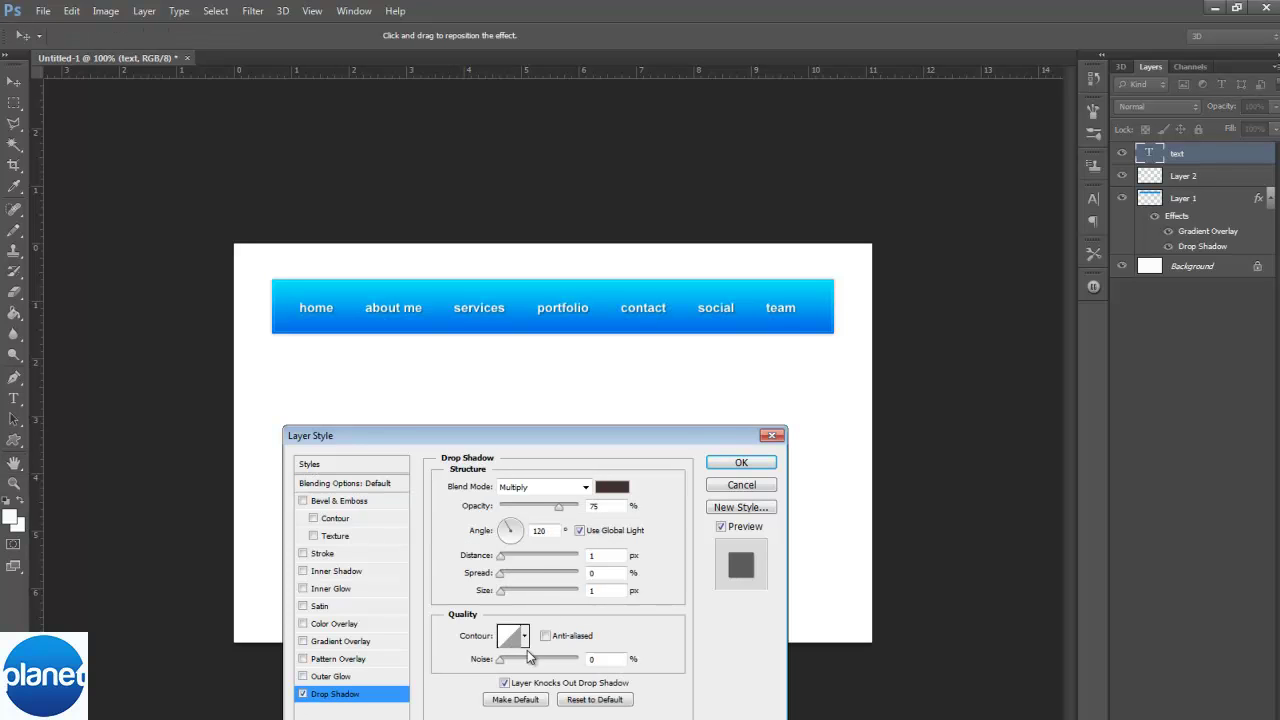
pyautogui.click(604, 554)
pyautogui.click(597, 591)
pyautogui.doubleClick(597, 591)
pyautogui.write('0')
pyautogui.moveTo(568, 510); pyautogui.dragTo(520, 516)
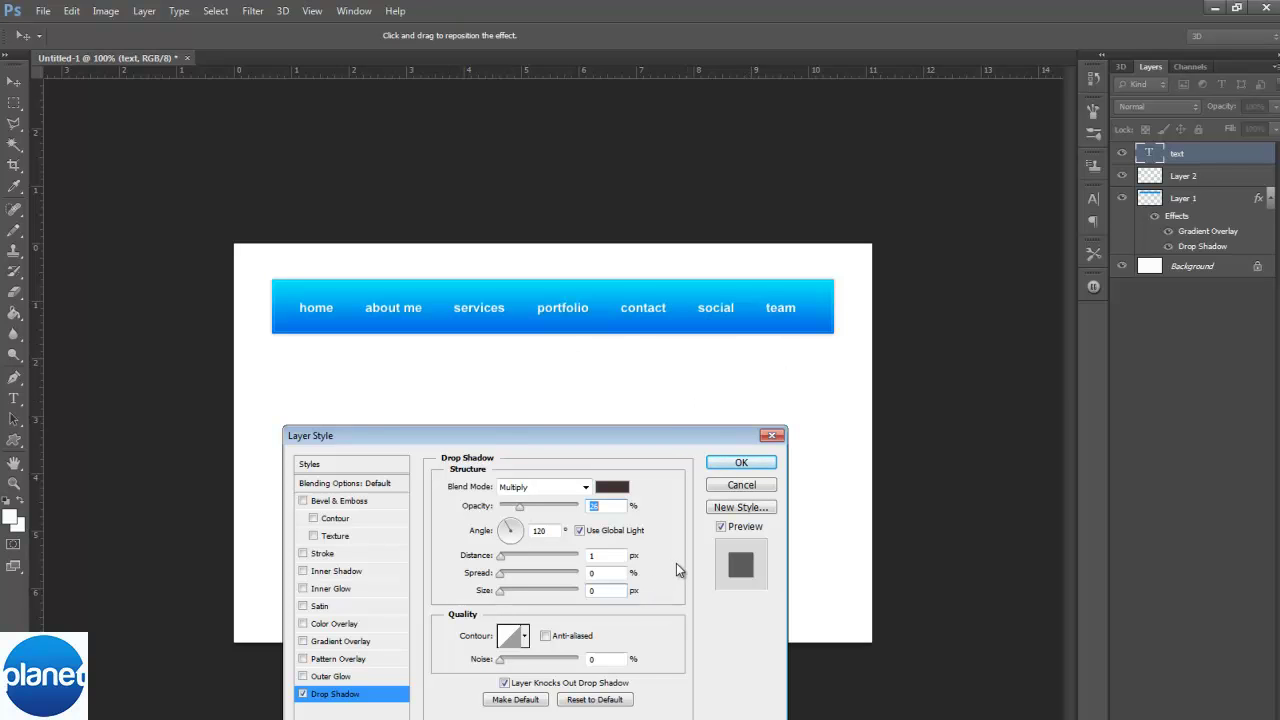
pyautogui.click(741, 464)
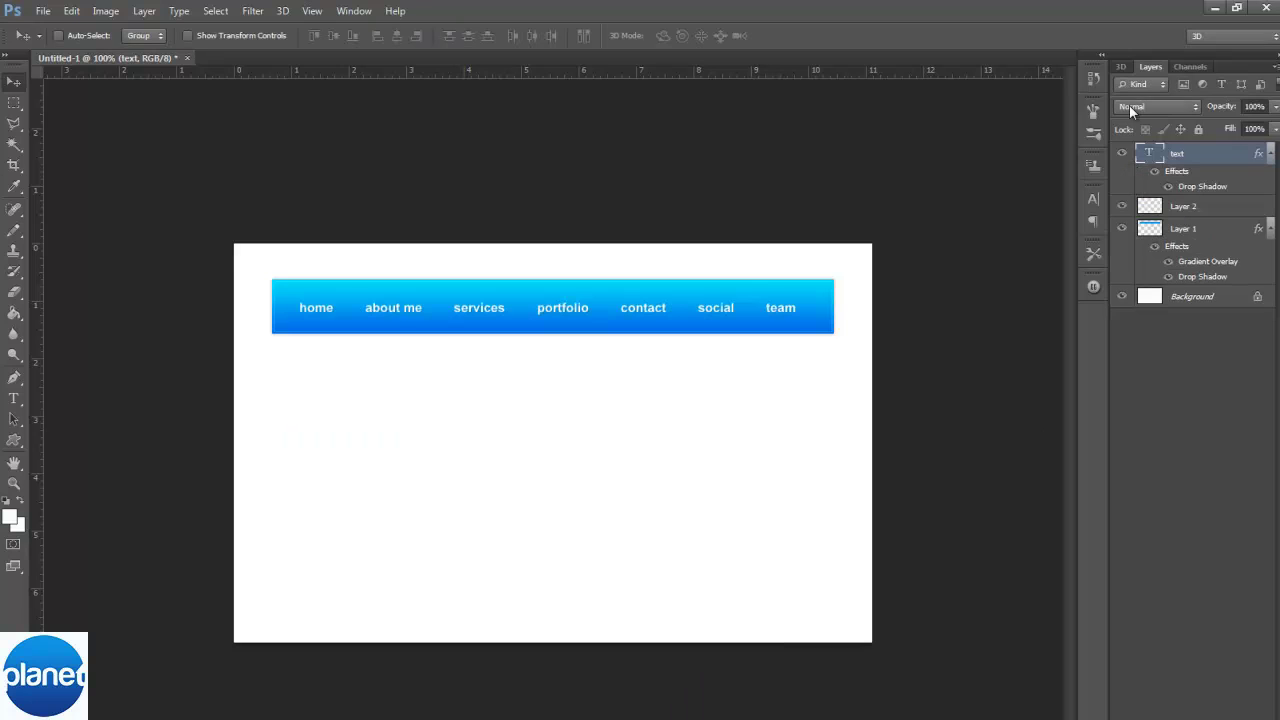
pyautogui.click(1204, 207)
pyautogui.keyDown('shift'); pyautogui.click(1206, 229); pyautogui.keyUp('shift')
pyautogui.moveTo(529, 326); pyautogui.dragTo(543, 437)
pyautogui.hotkey('ctrl', 'z')
# Select the text layer, Layer 2 and Layer 1 together and move the whole navigation bar straight down to the lower part of the canvas
pyautogui.keyDown('shift'); pyautogui.click(1218, 206); pyautogui.keyUp('shift')
pyautogui.keyDown('shift'); pyautogui.click(1220, 229); pyautogui.keyUp('shift')
pyautogui.moveTo(776, 293); pyautogui.dragTo(770, 515)
pyautogui.press('Down')
pyautogui.press('Down')
pyautogui.press('Down')
pyautogui.press('Down')
pyautogui.press('Down')
pyautogui.press('Down')
pyautogui.press('Down')
pyautogui.press('Down')
pyautogui.press('Down')
pyautogui.press('Down')
pyautogui.press('Down')
pyautogui.press('Down')
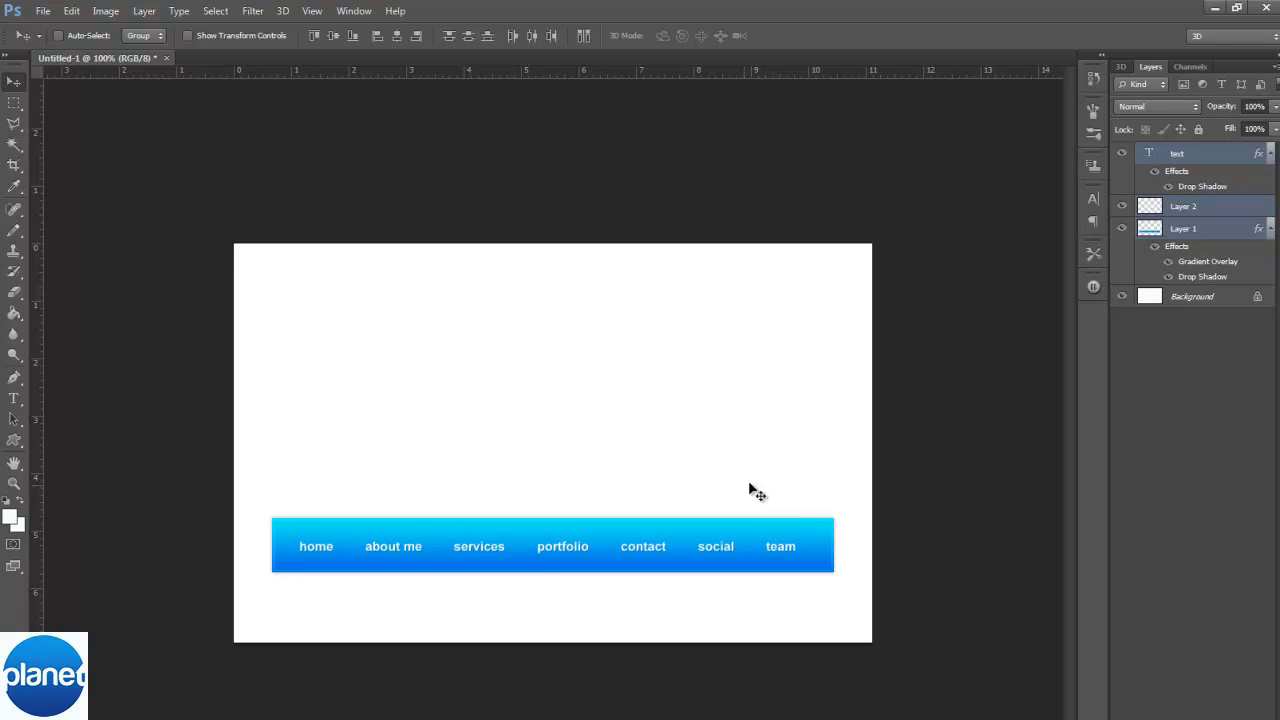
# Nudge the complete navigation bar slightly to the right and down to fine-tune its position
pyautogui.press('Right')
pyautogui.press('Right')
pyautogui.press('Down')
pyautogui.press('Down')
pyautogui.press('Left')
pyautogui.press('Up')
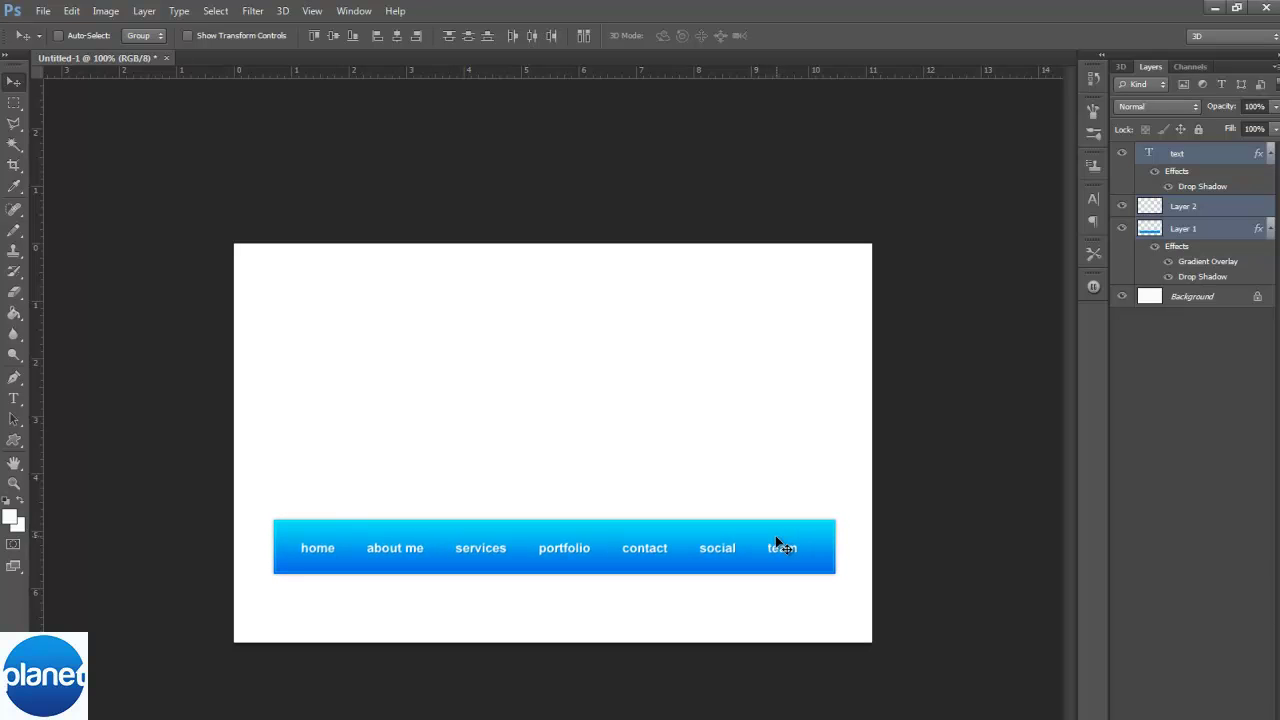